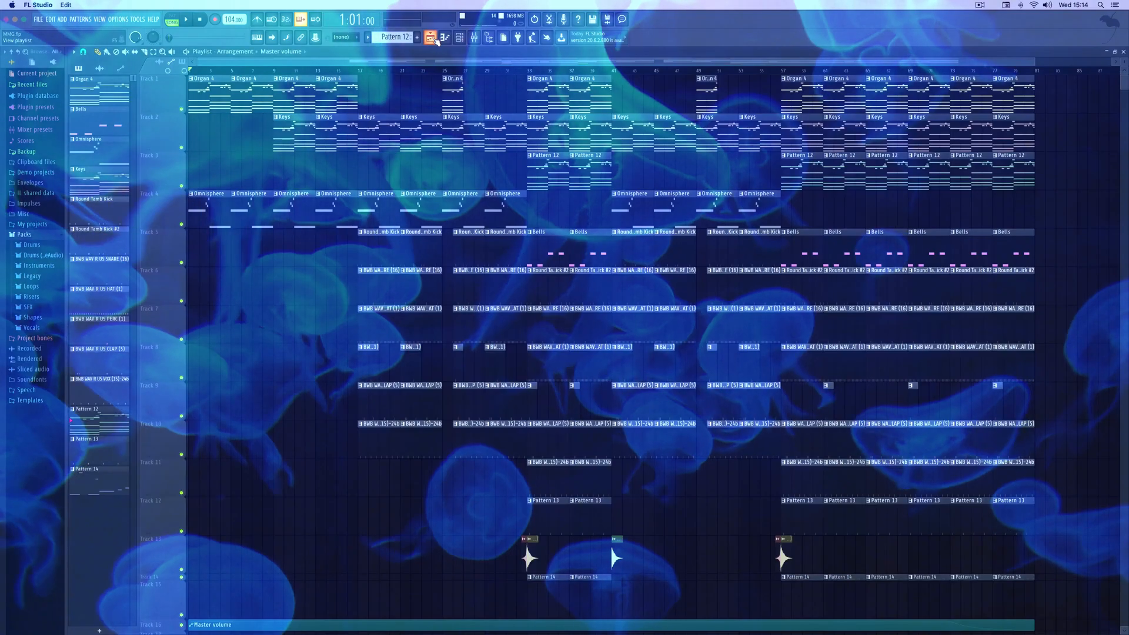
Play the full song arrangement from the beginning.
key(space)
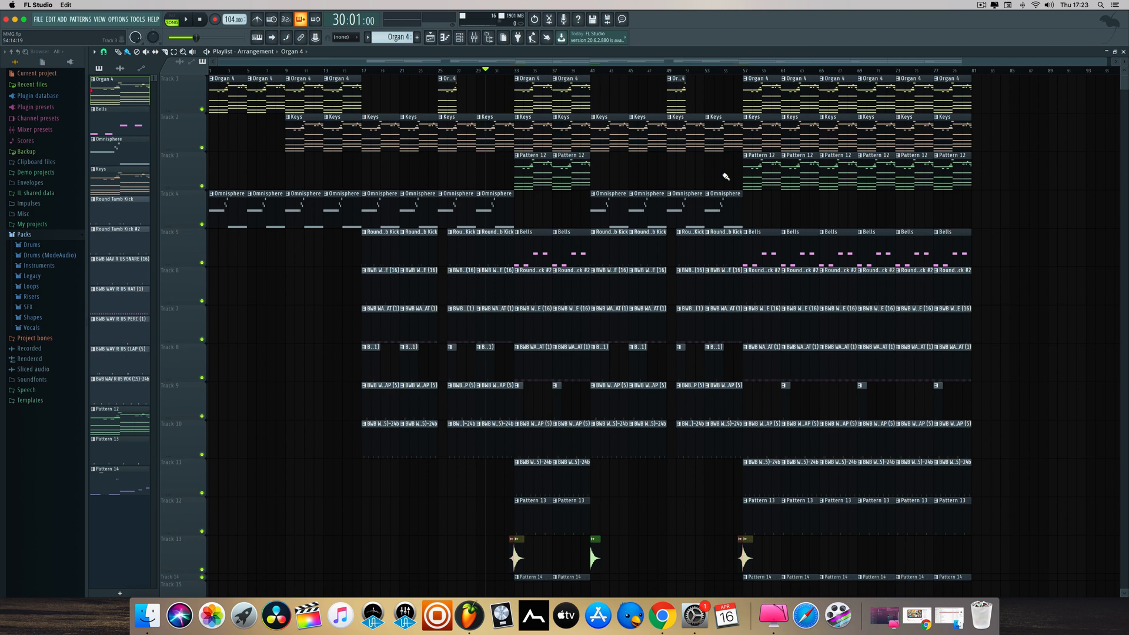
Open the Organ 4 clip's notes in the piano roll and inspect the preset loaded in its instrument.
double_click(535, 92)
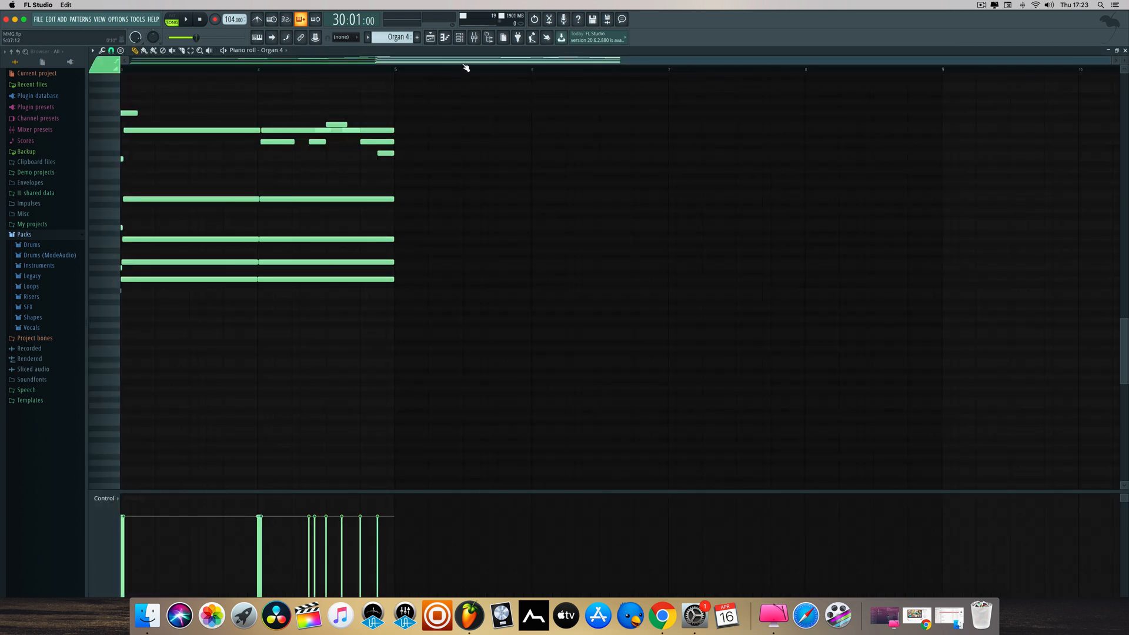
drag(466, 68, 197, 39)
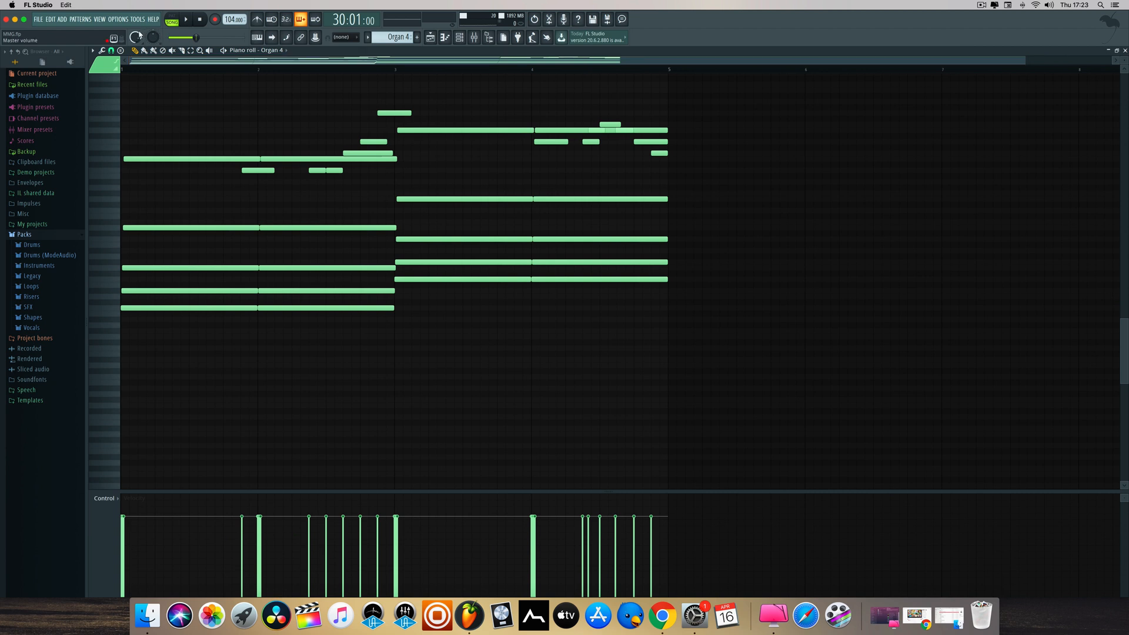
click(458, 35)
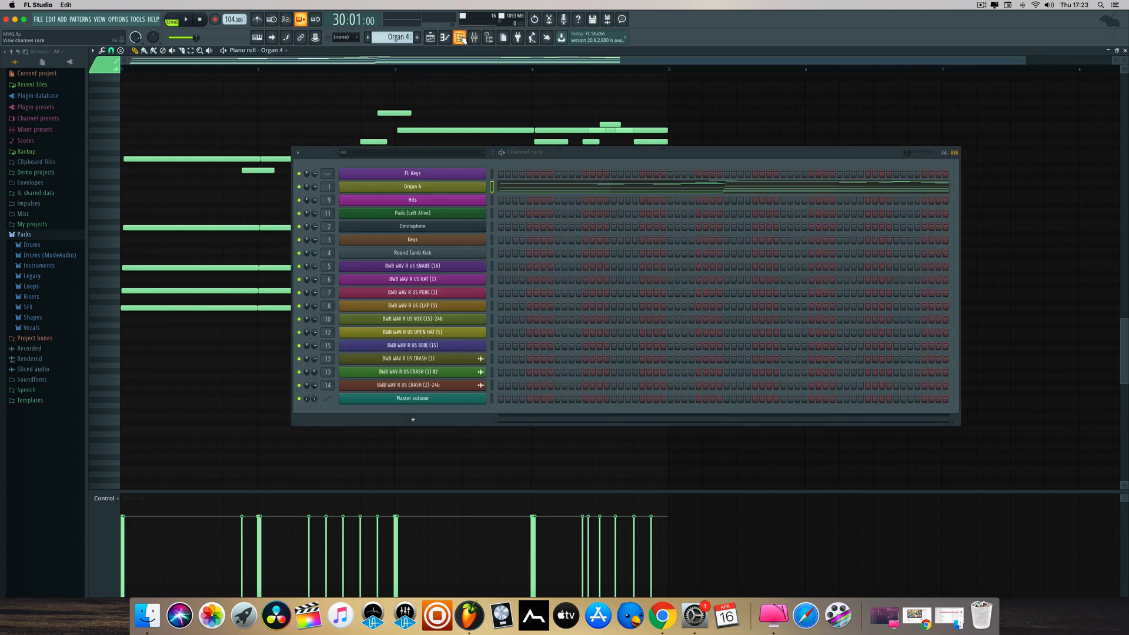
click(438, 190)
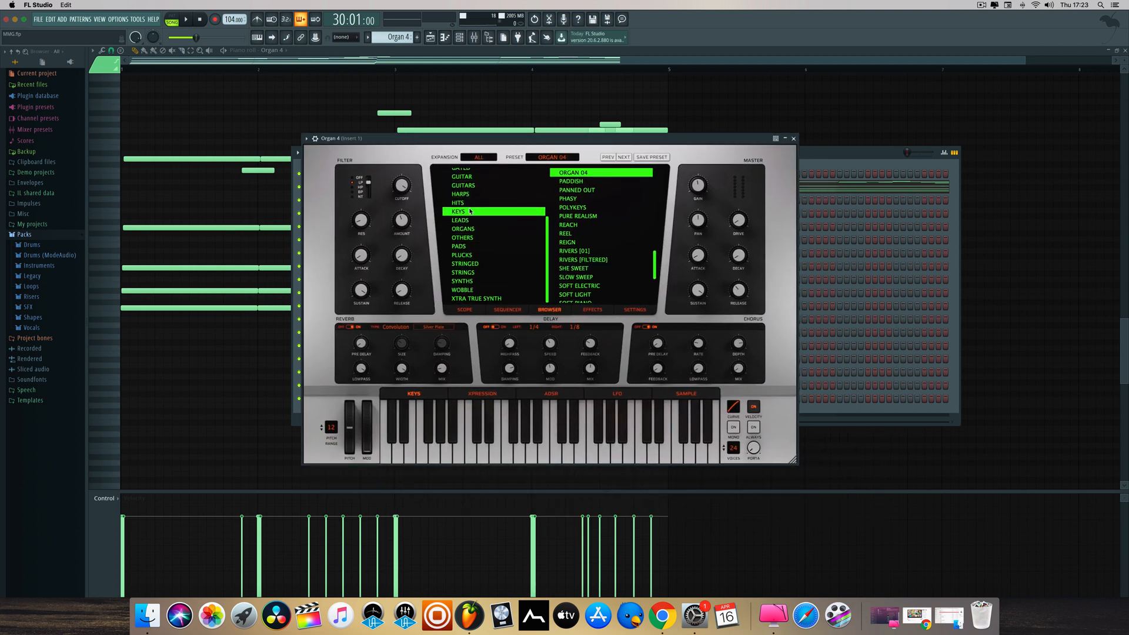
scroll(579, 187, up, 1)
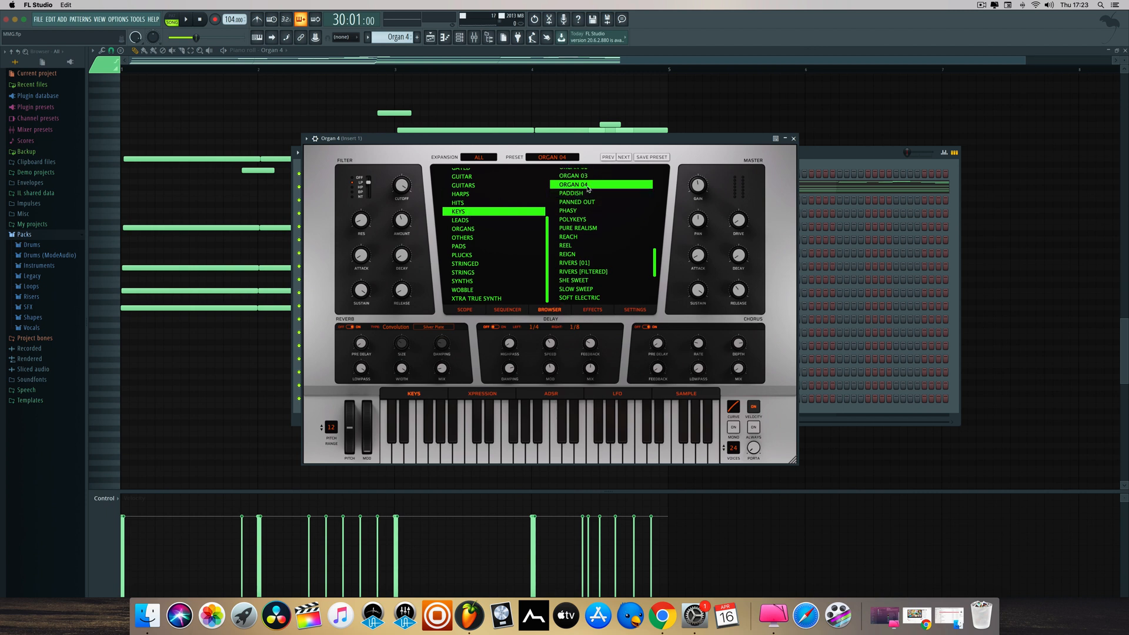
click(795, 139)
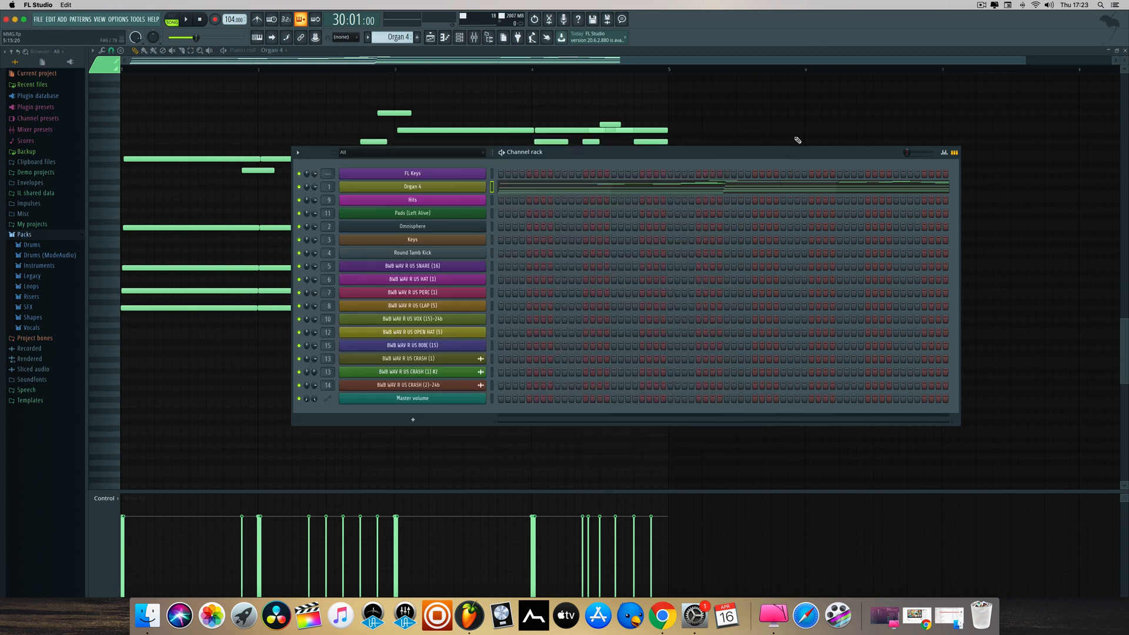
Play back the Organ 4 pattern on its own and return to the playlist.
click(629, 61)
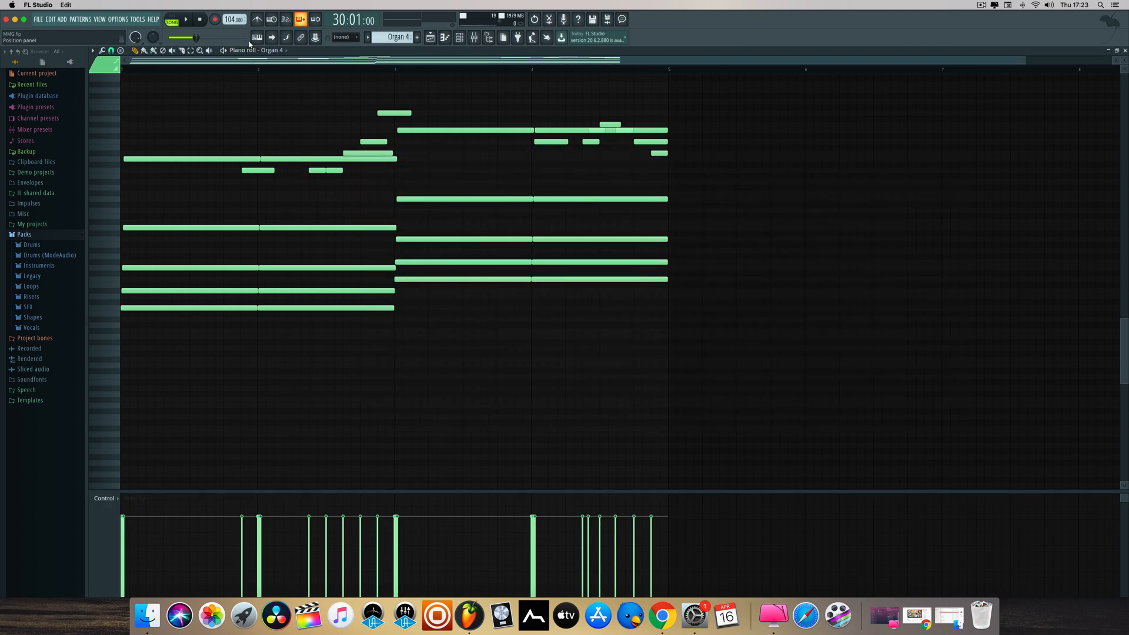
click(224, 51)
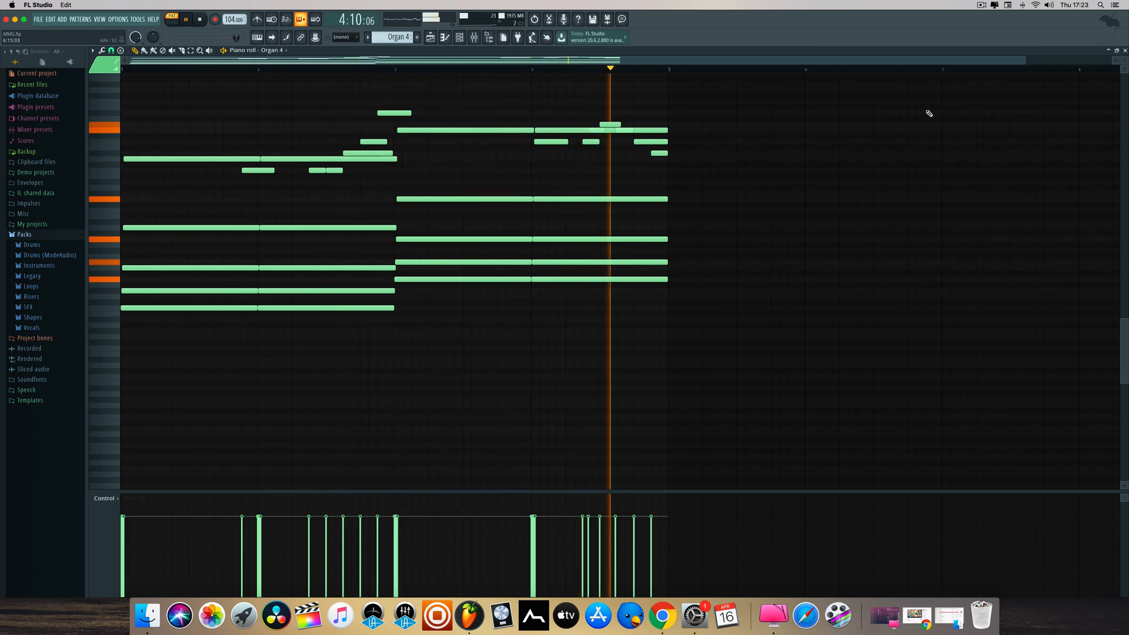
key(space)
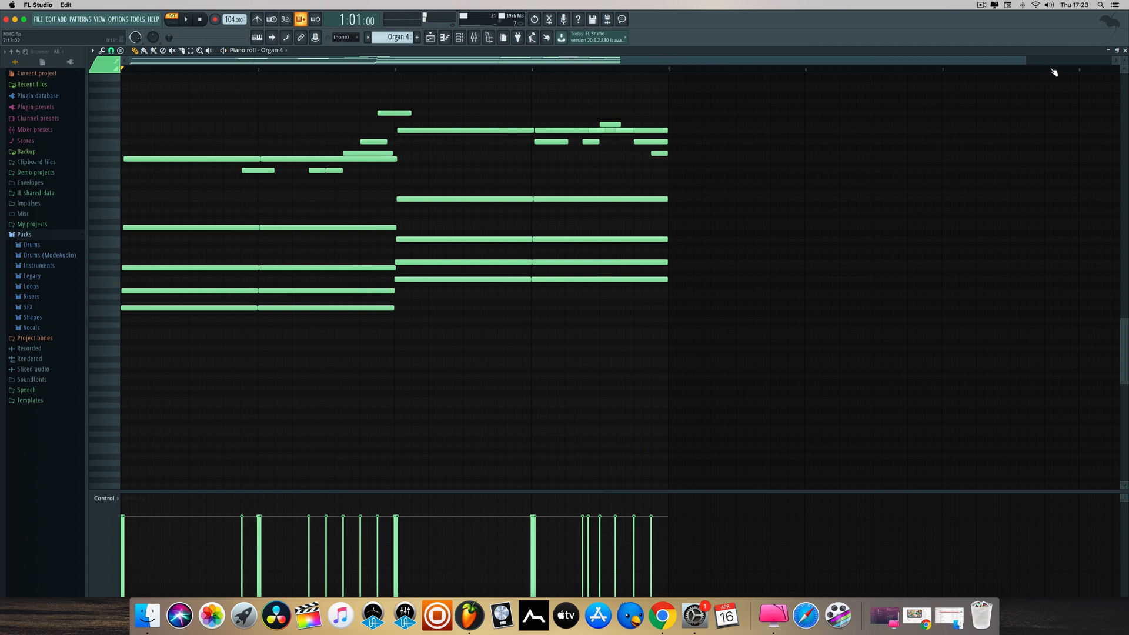
click(1124, 50)
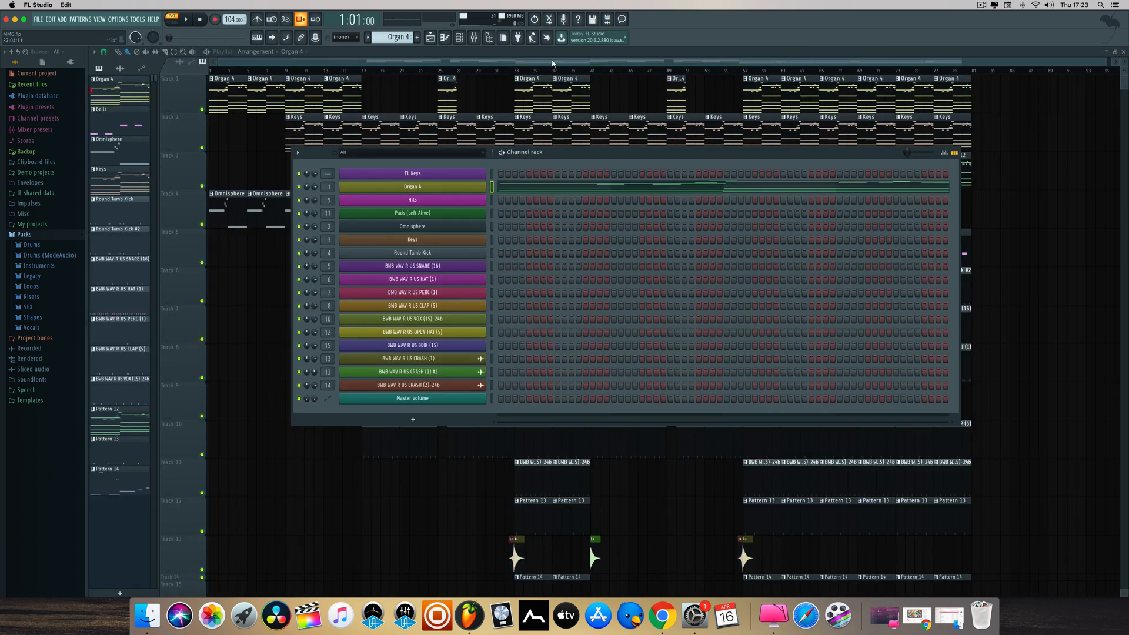
key(F6)
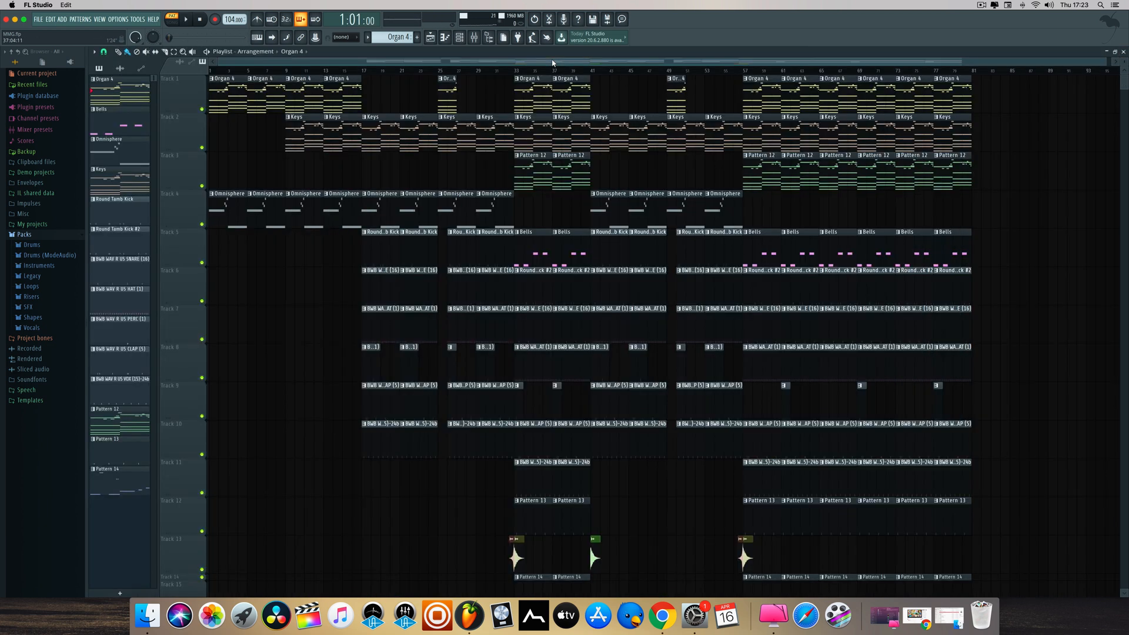
Open the Keys clip's notes in the piano roll and inspect the patch loaded in its Keyscape instrument.
double_click(532, 112)
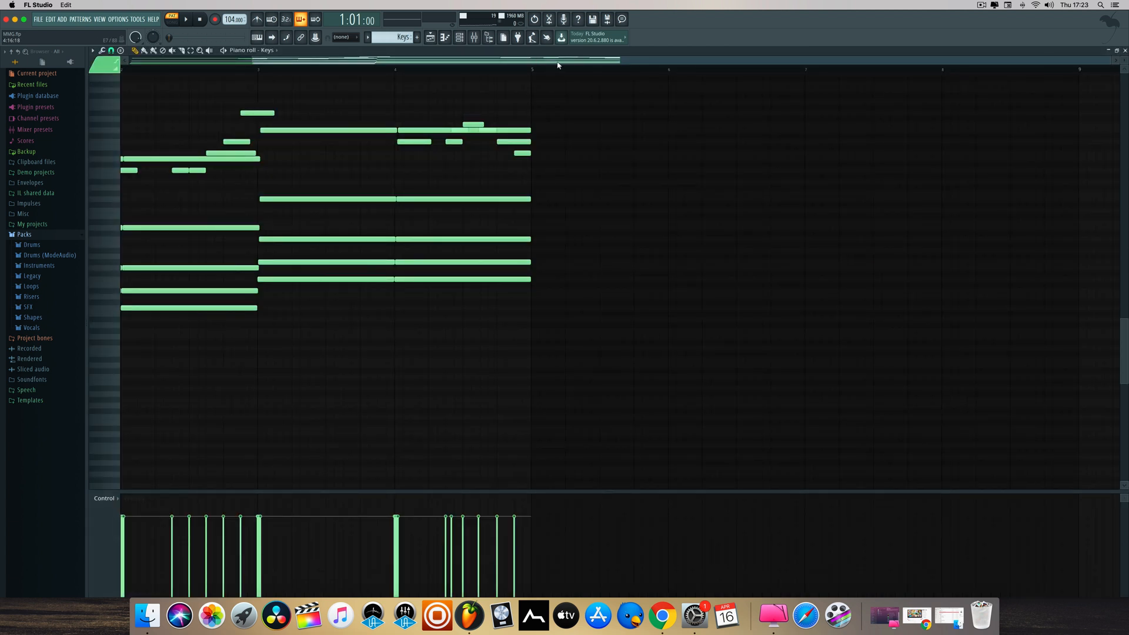
click(460, 37)
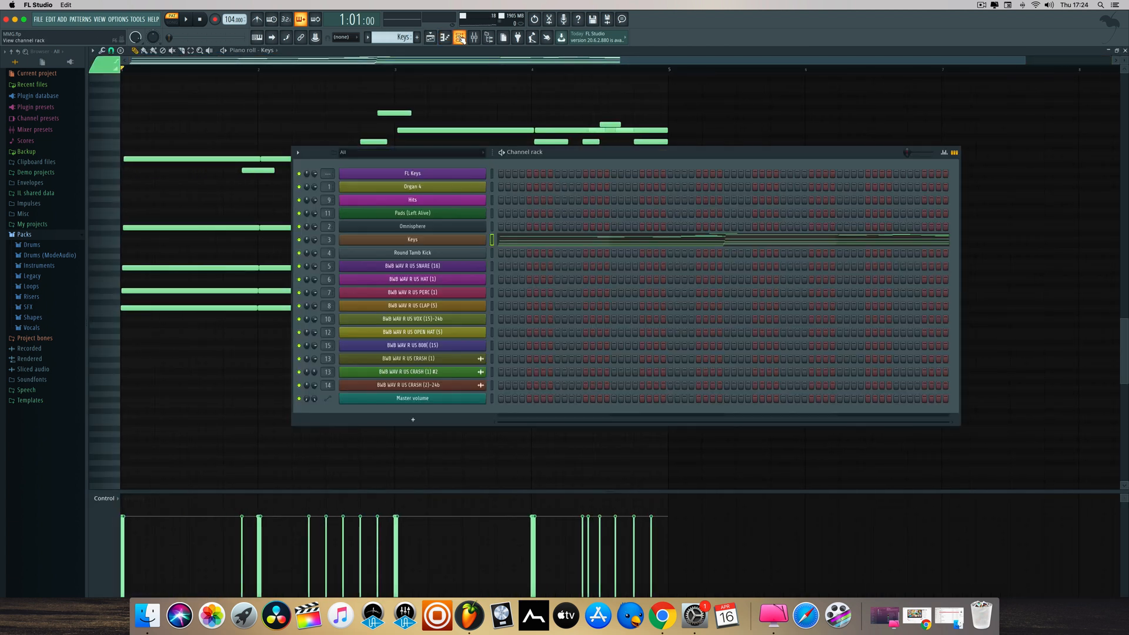
click(433, 240)
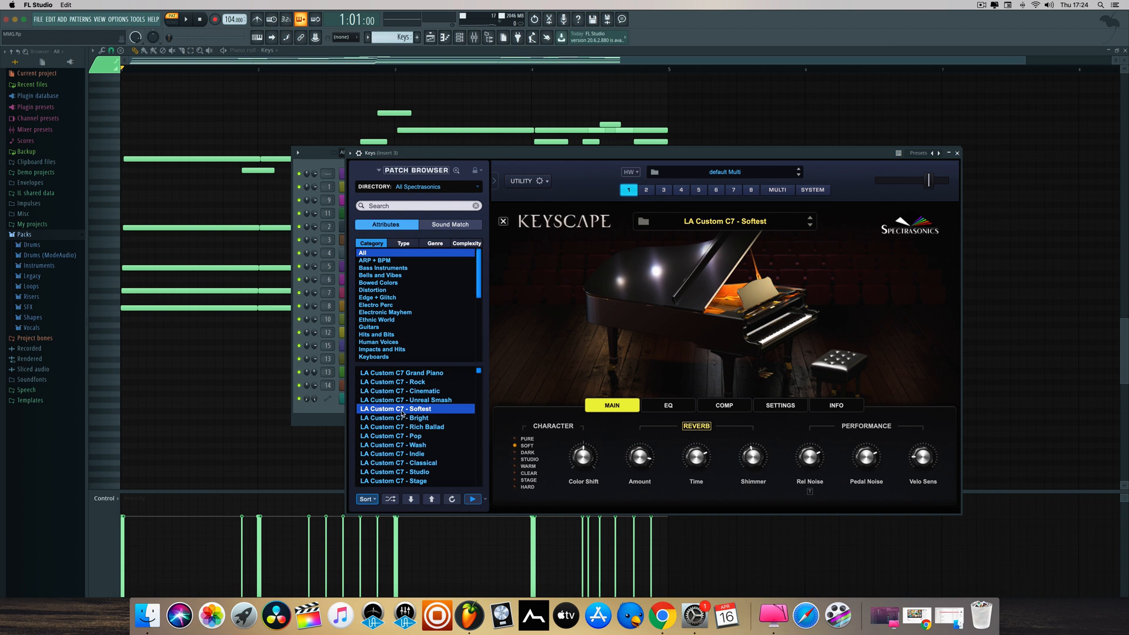
click(958, 153)
Play back the Keys pattern on its own and return to the playlist.
key(F5)
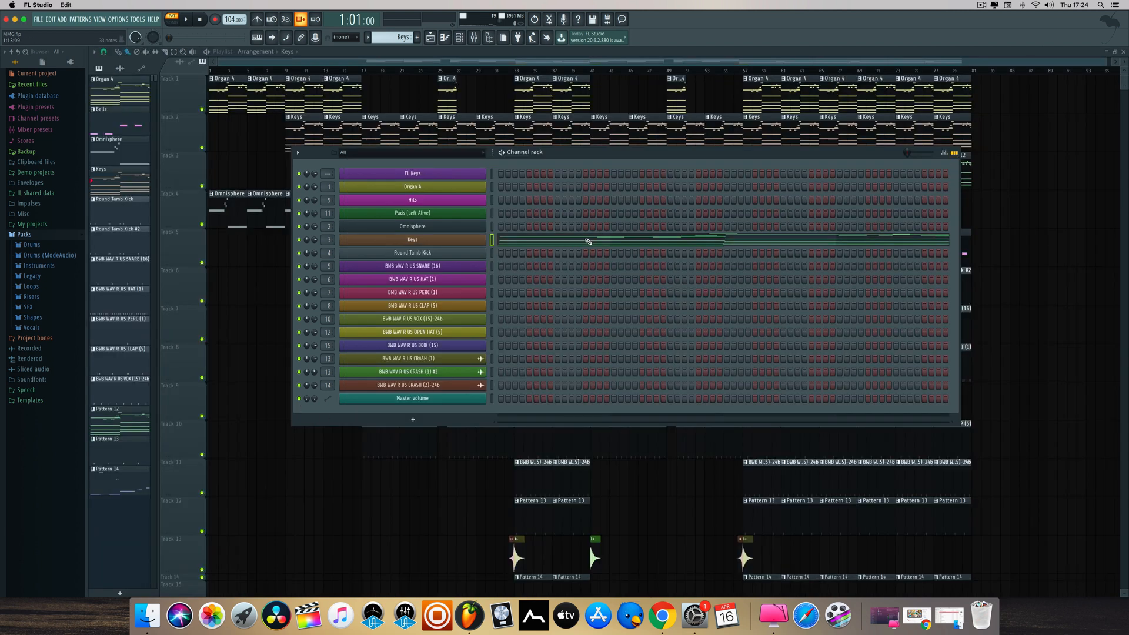
key(F7)
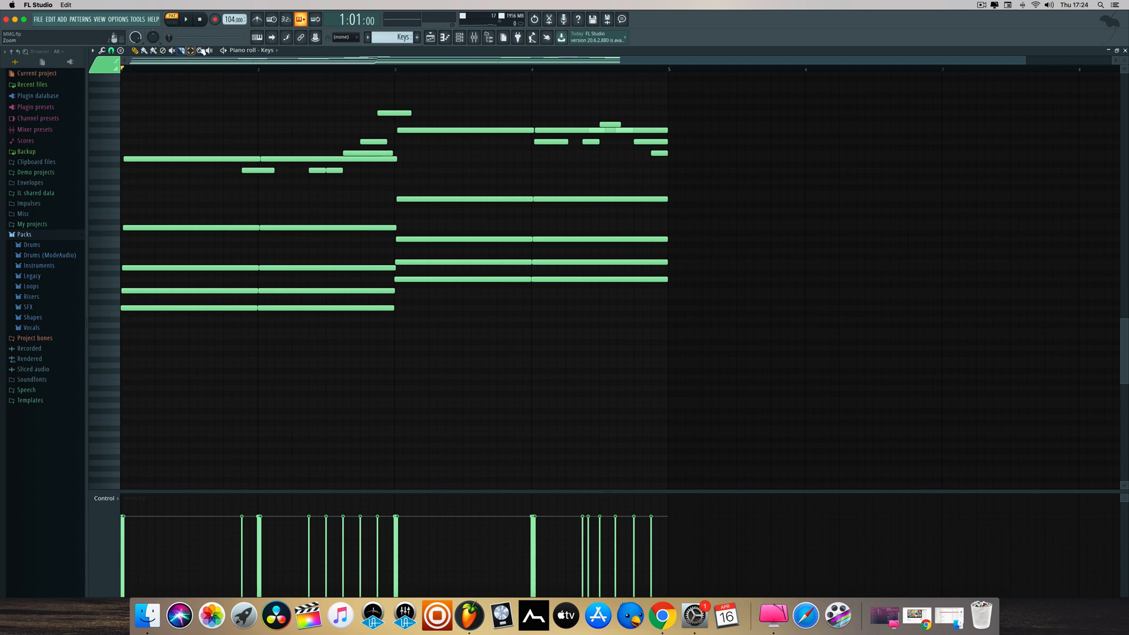
key(space)
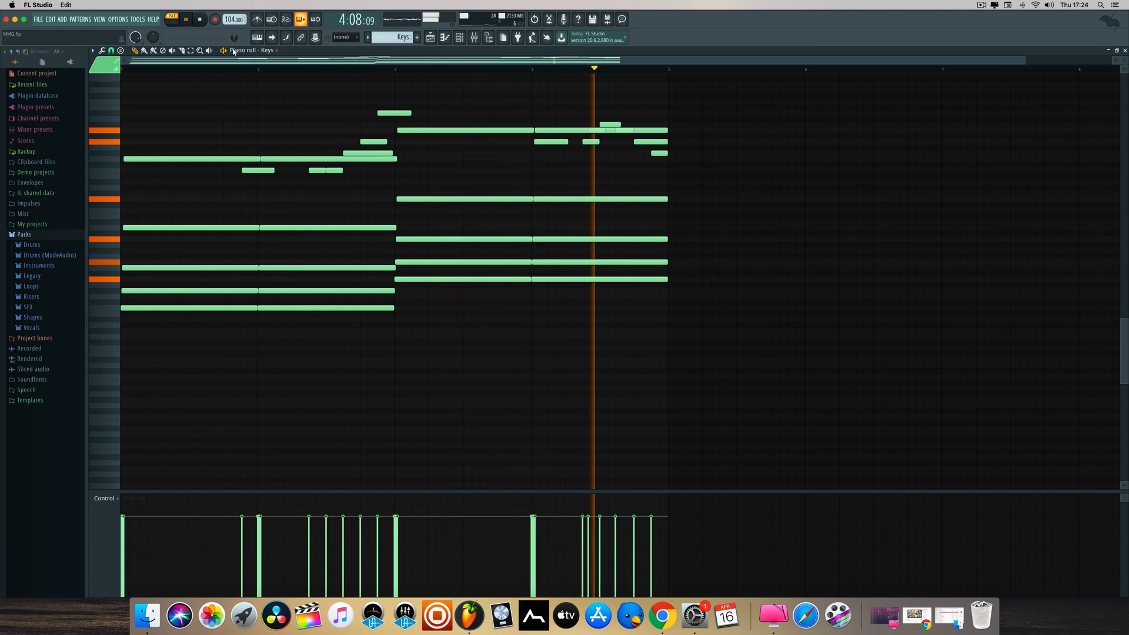
key(space)
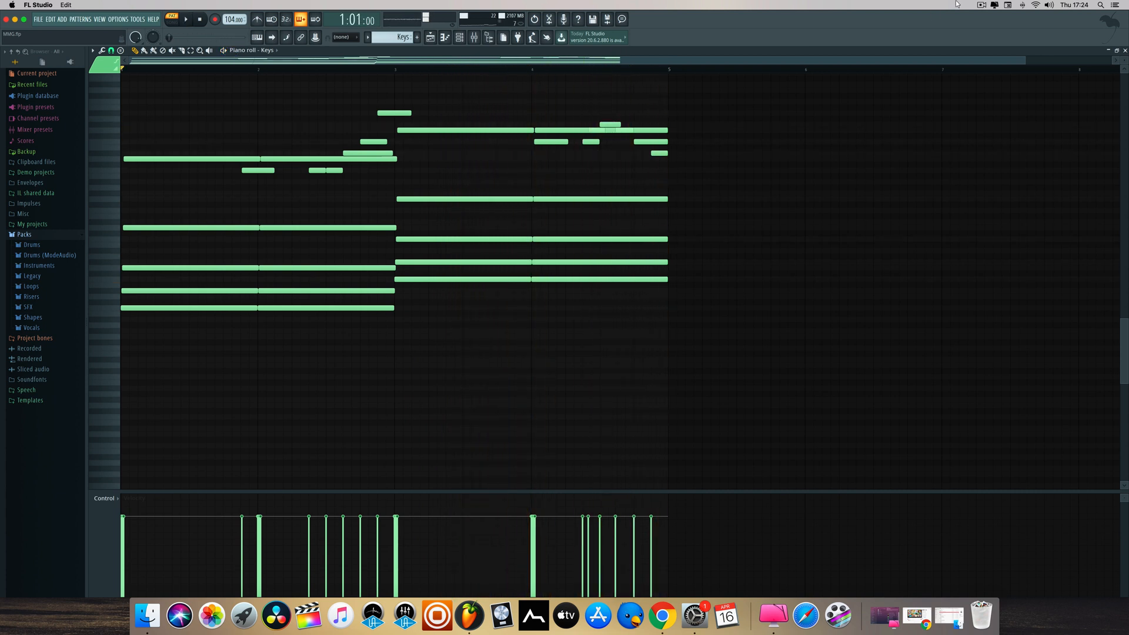
click(1125, 50)
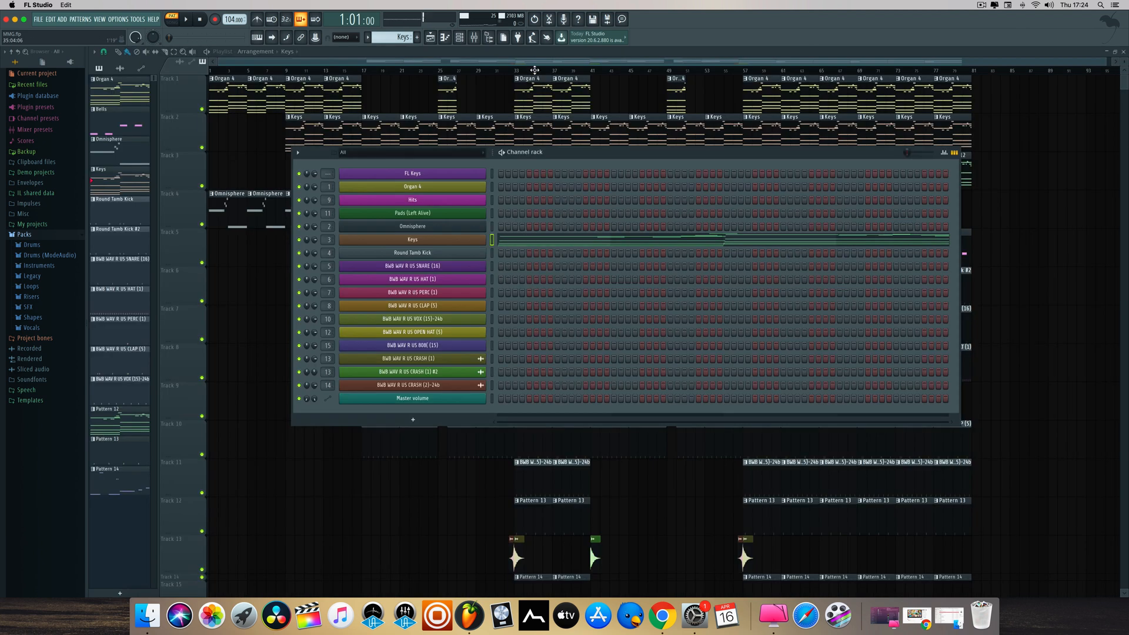
key(F6)
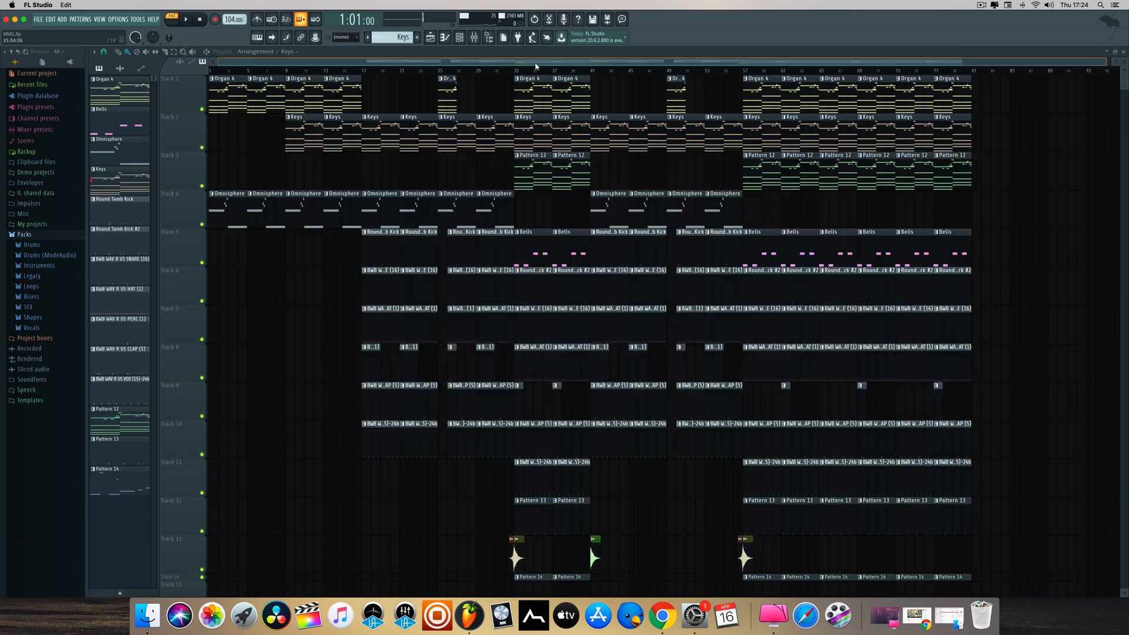
Open Pattern 12's notes in the piano roll and inspect the preset loaded in its Pads (Left Alive) instrument.
double_click(530, 154)
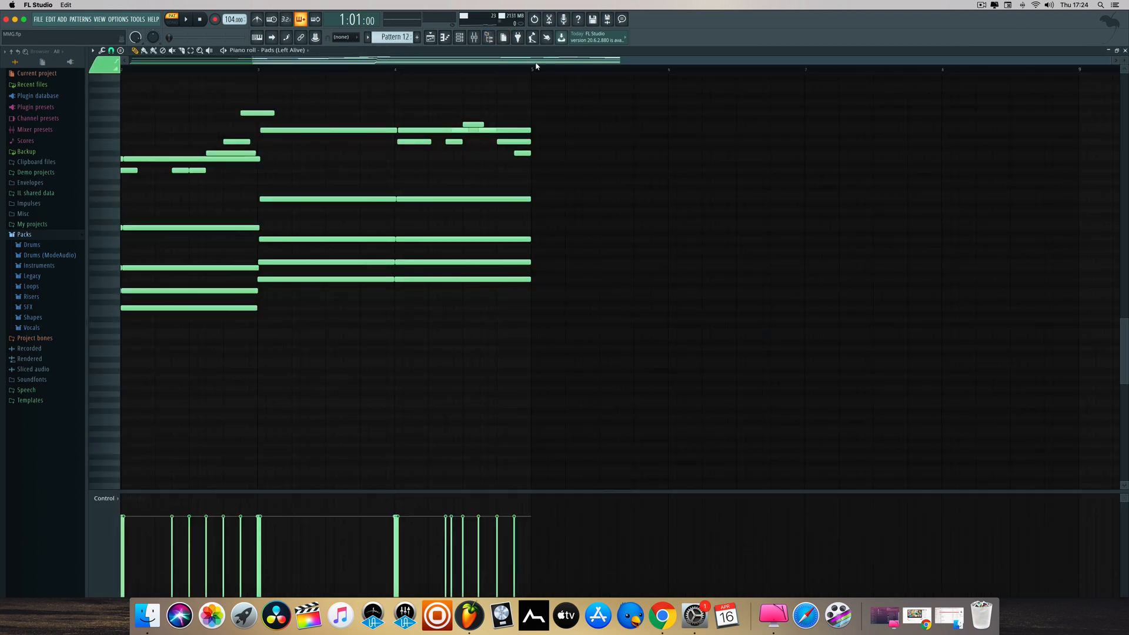
scroll(536, 66, left, 2)
click(460, 38)
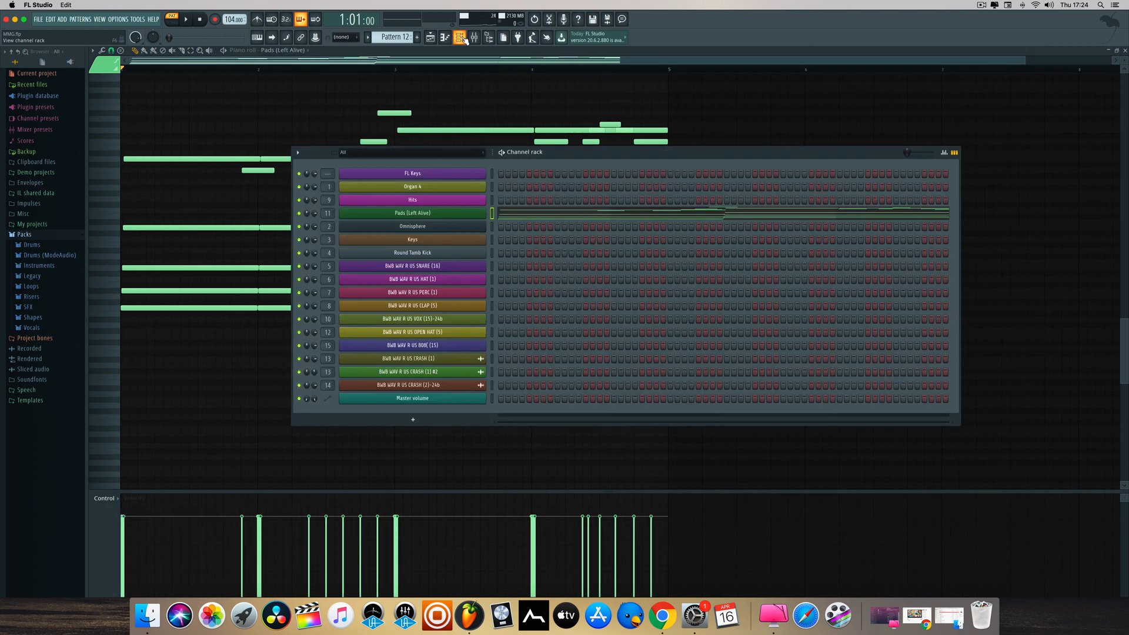
click(443, 216)
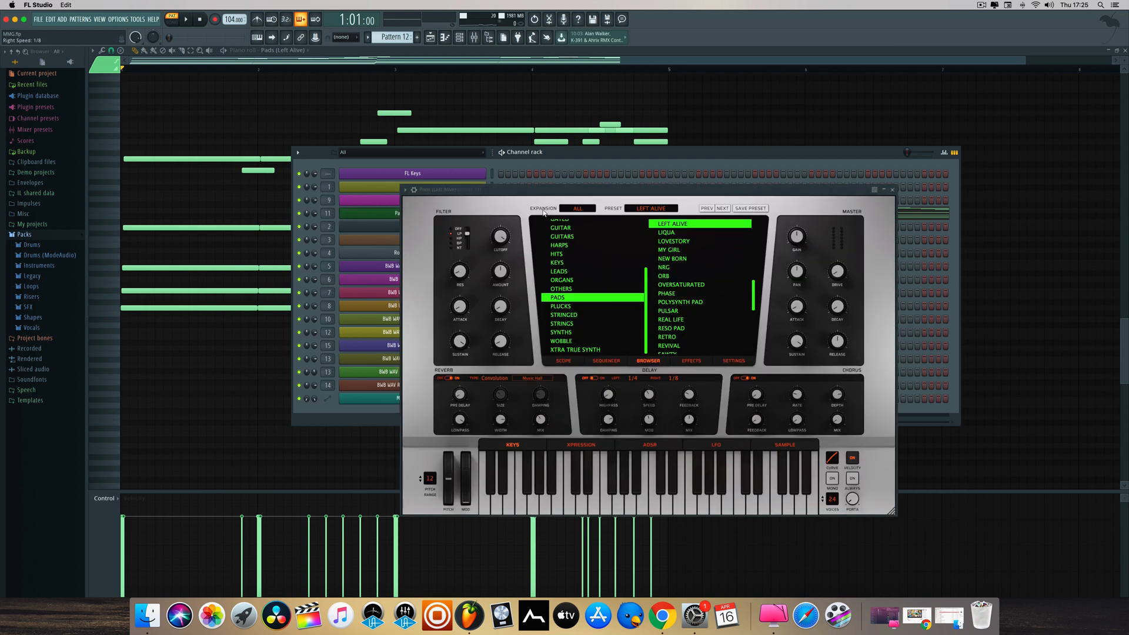
drag(635, 192, 604, 155)
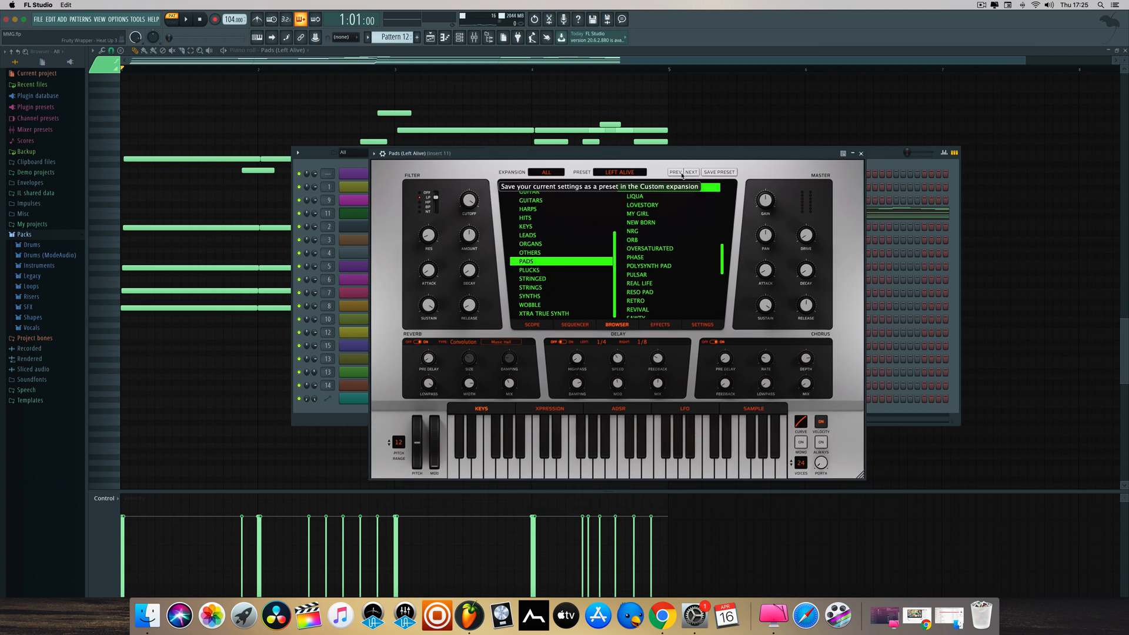
scroll(649, 192, up, 1)
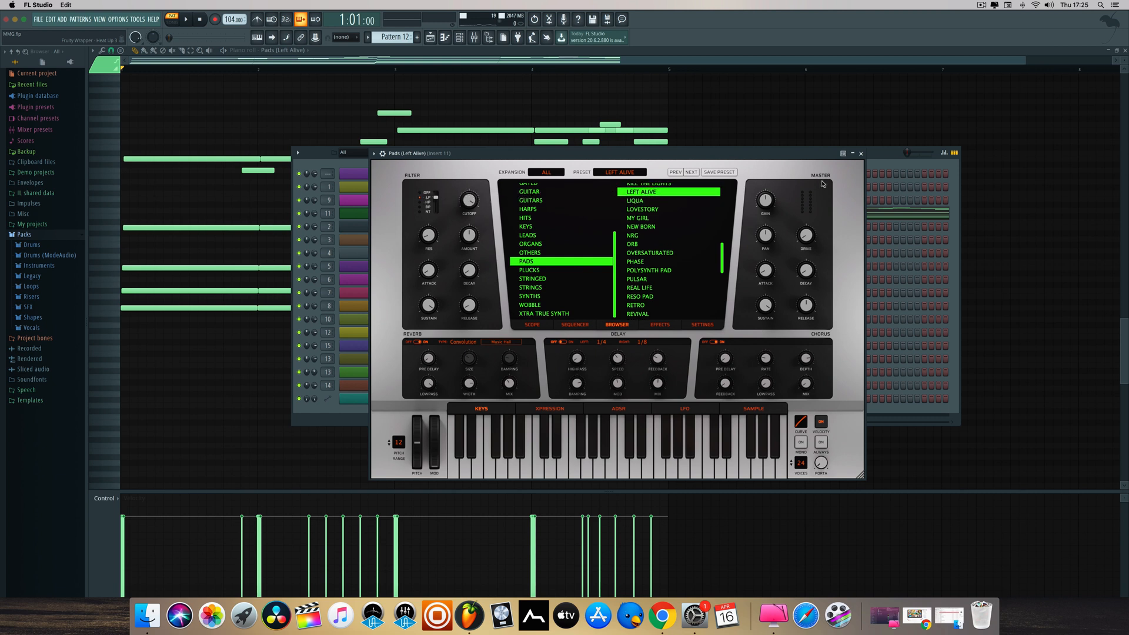
Close the Pads (Left Alive) instrument and play back Pattern 12 on its own.
click(582, 59)
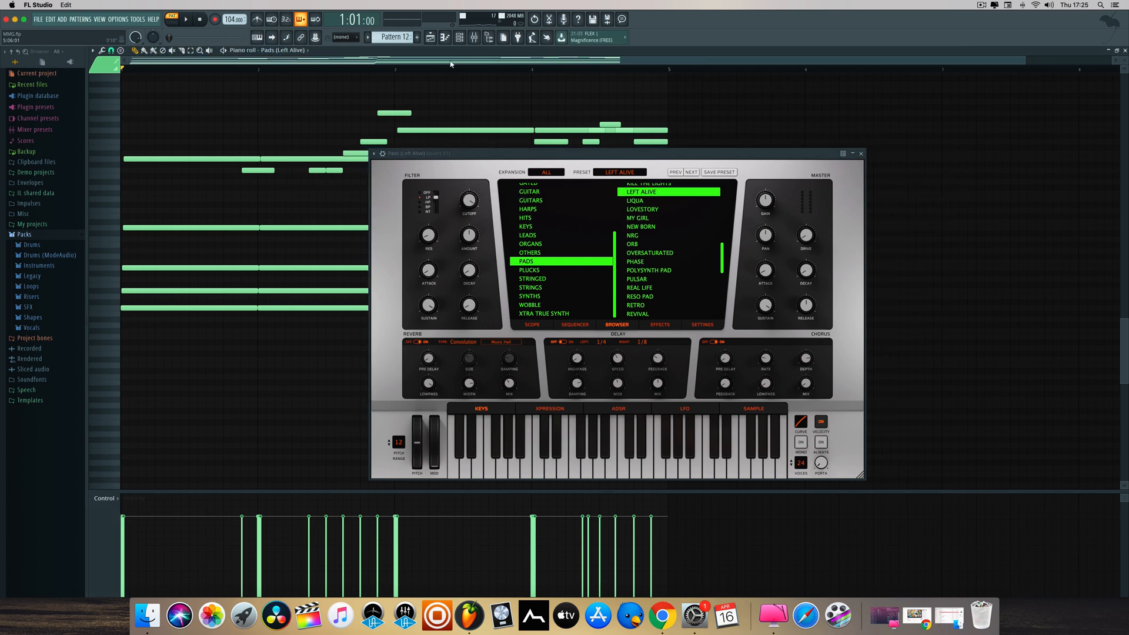
click(861, 154)
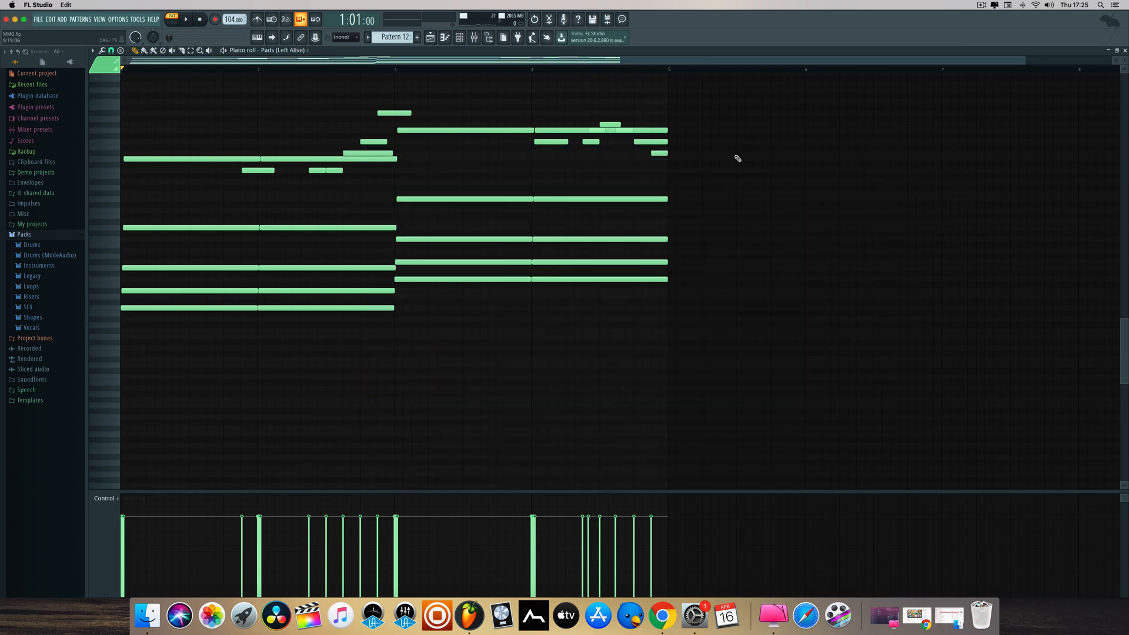
click(224, 51)
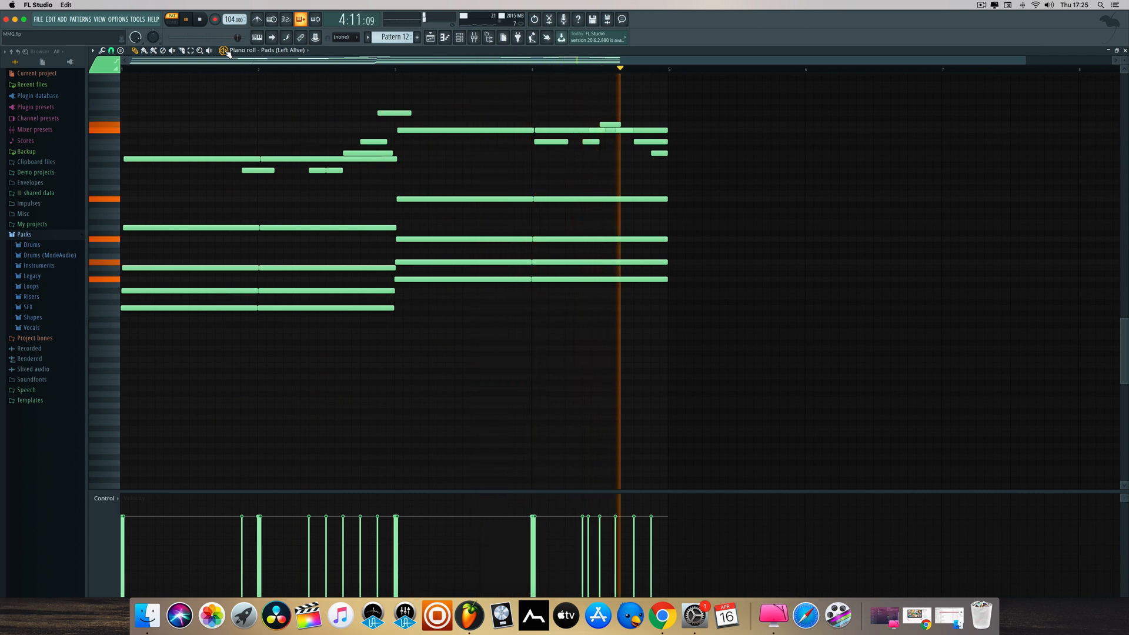
key(space)
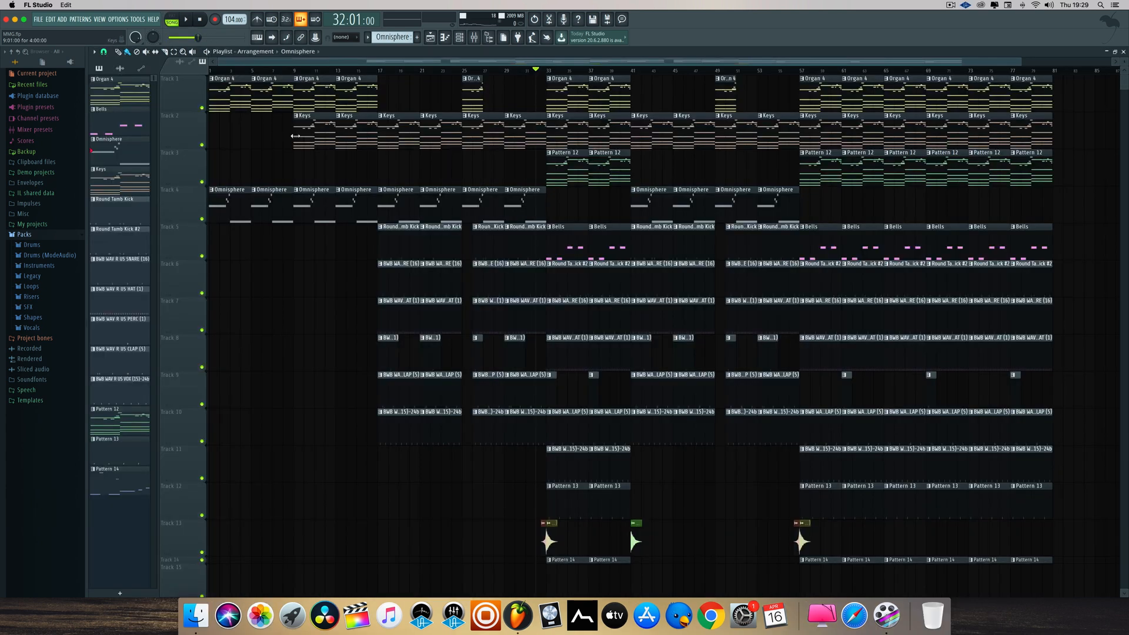
Open the Omnisphere clip's notes from the start of the playlist and inspect the patch loaded in its instrument.
double_click(227, 193)
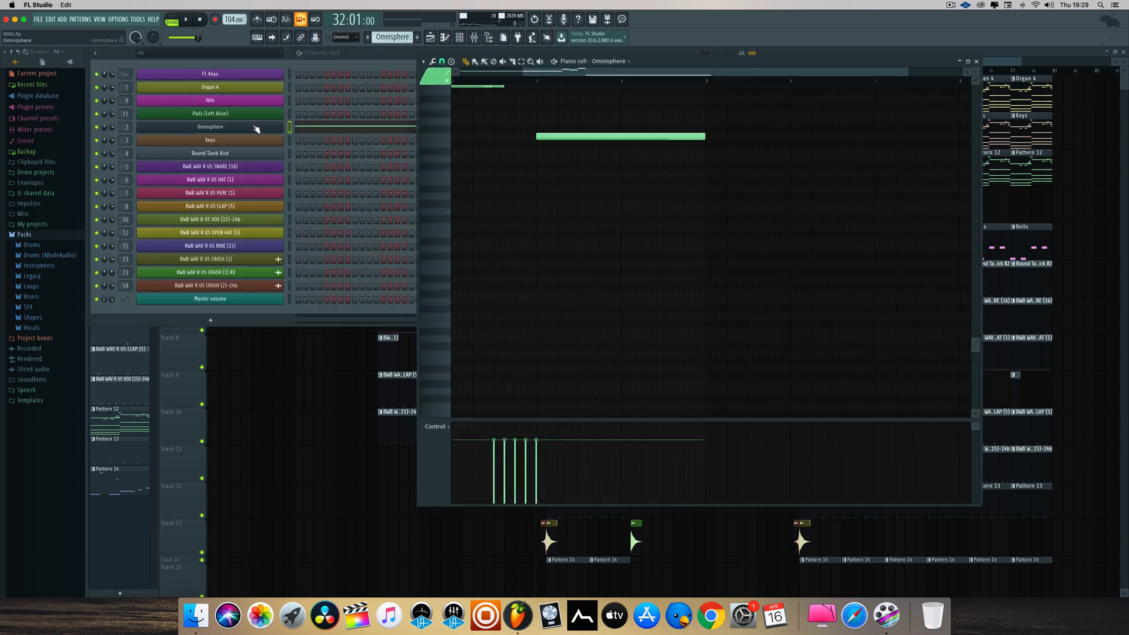
click(256, 127)
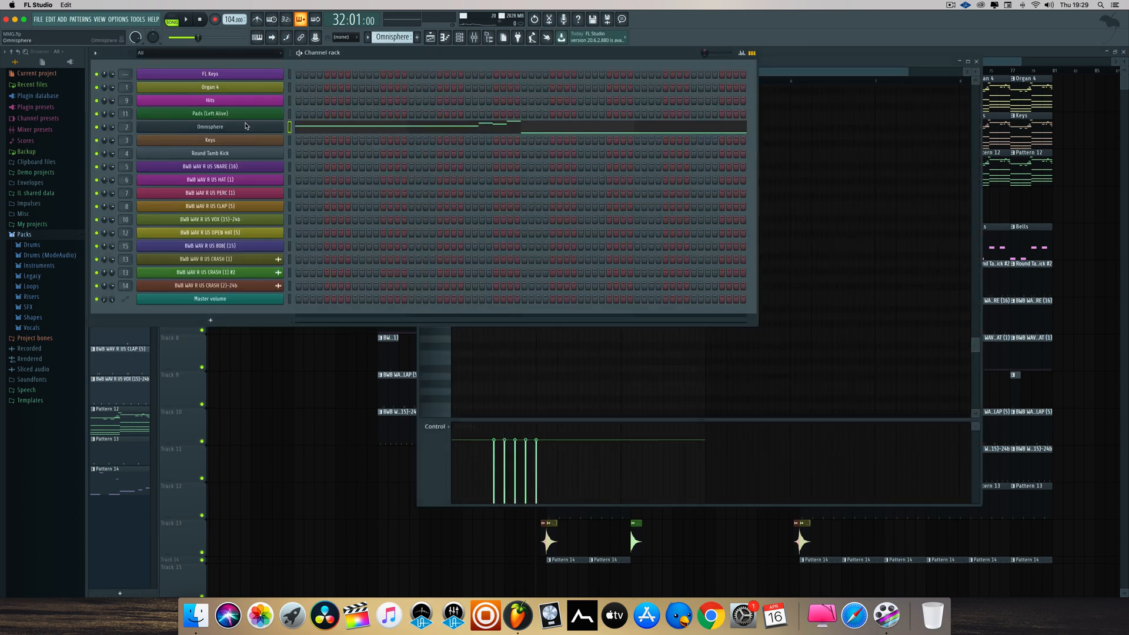
click(245, 126)
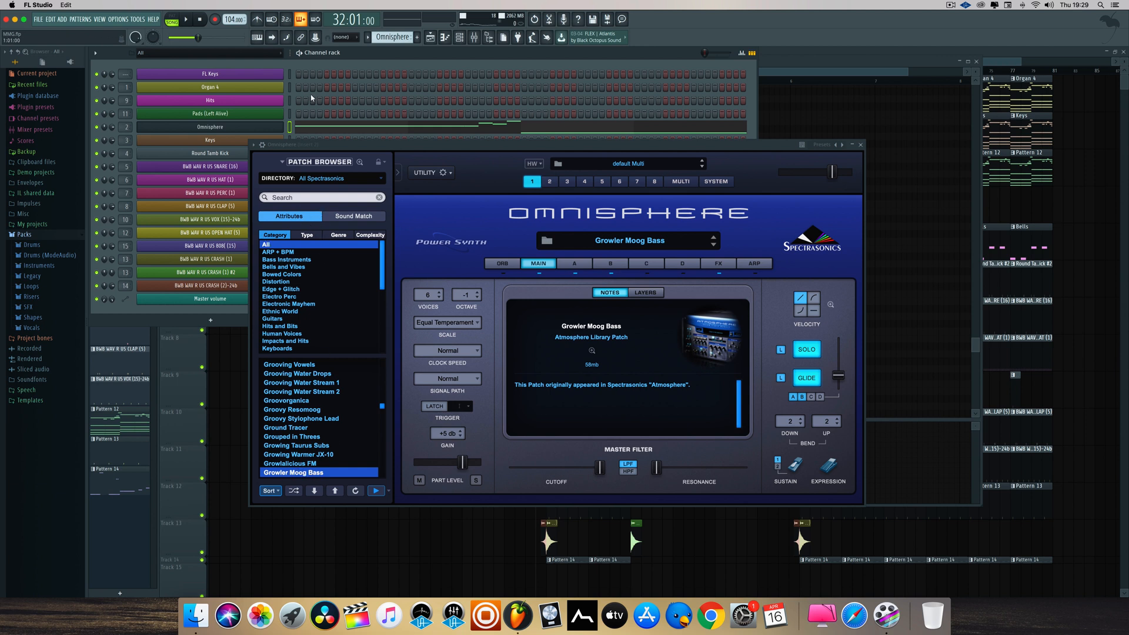
click(807, 76)
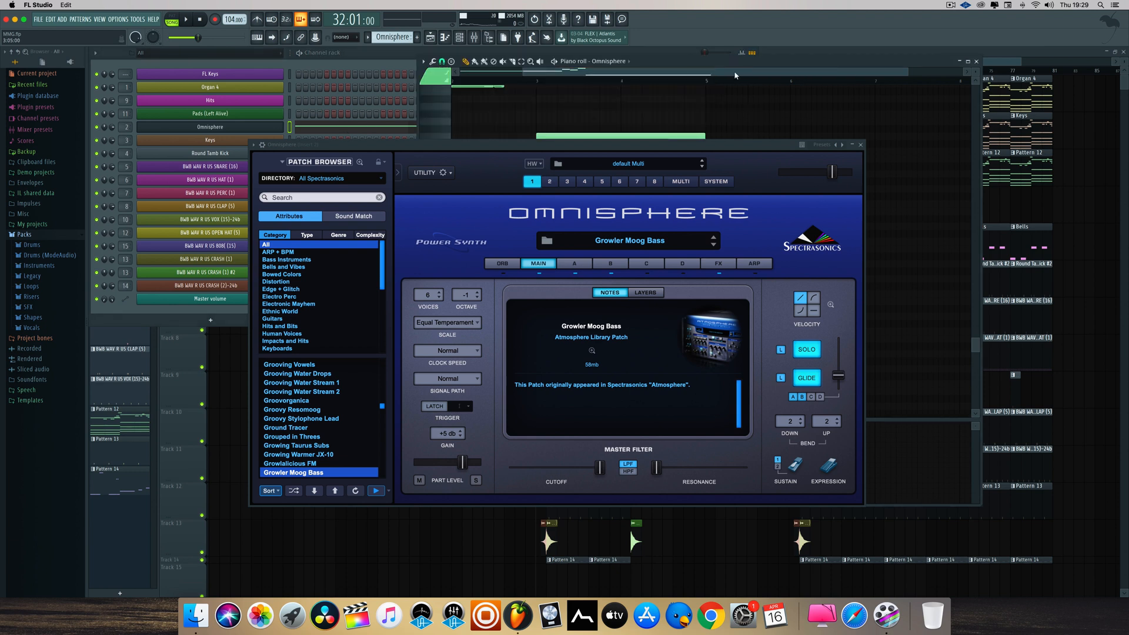
drag(595, 76, 715, 75)
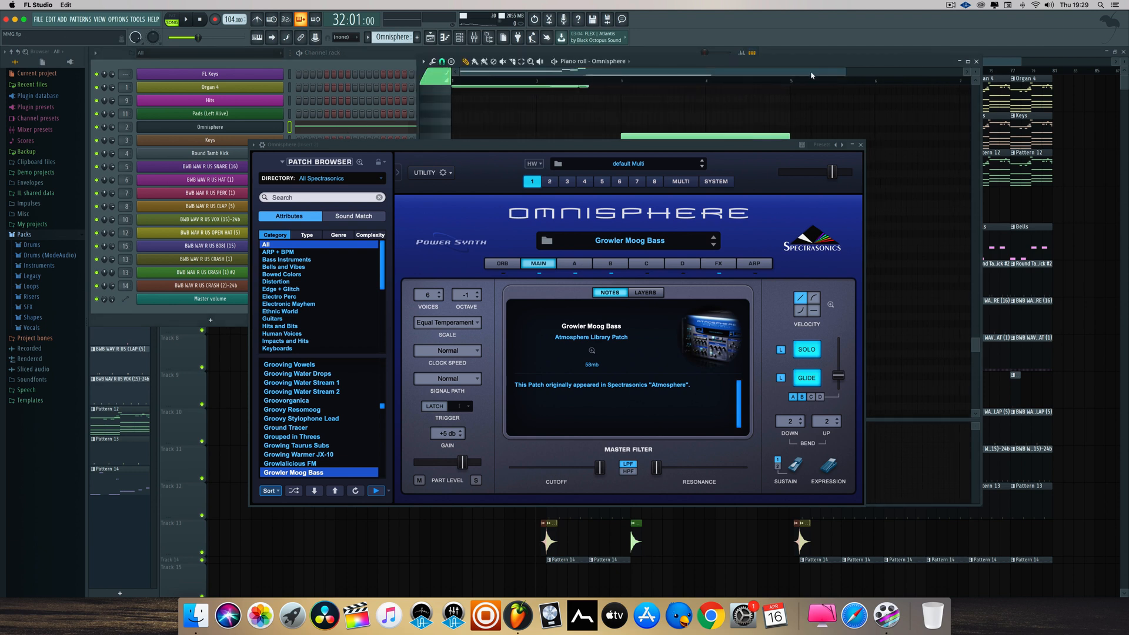
Close the Omnisphere instrument and play back its pattern on its own from the piano roll.
click(860, 144)
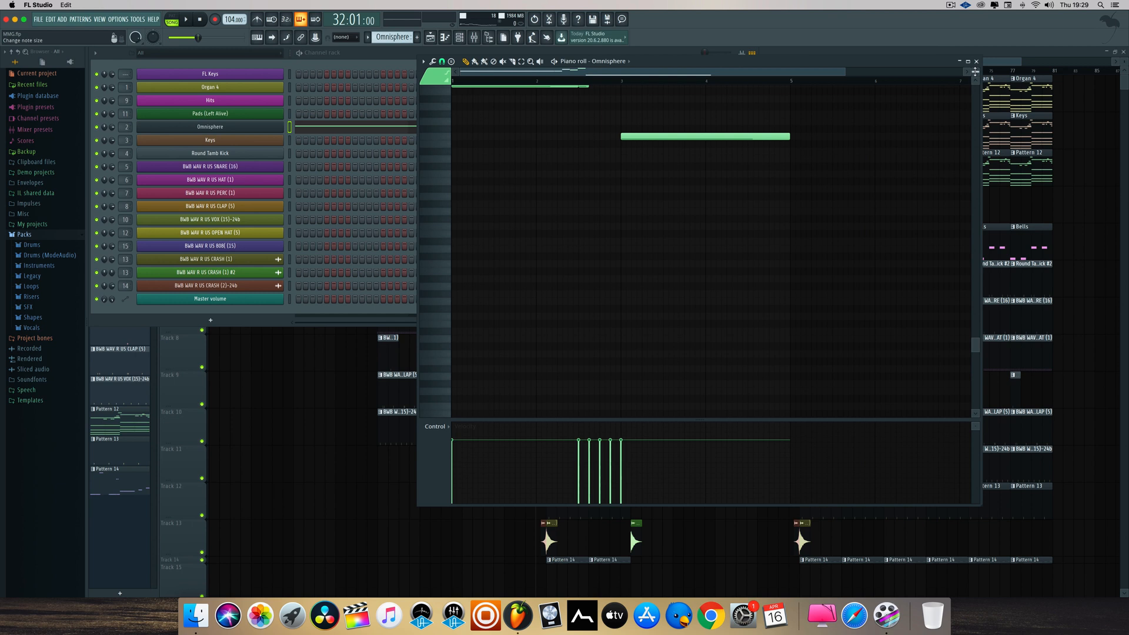
scroll(711, 133, up, 4)
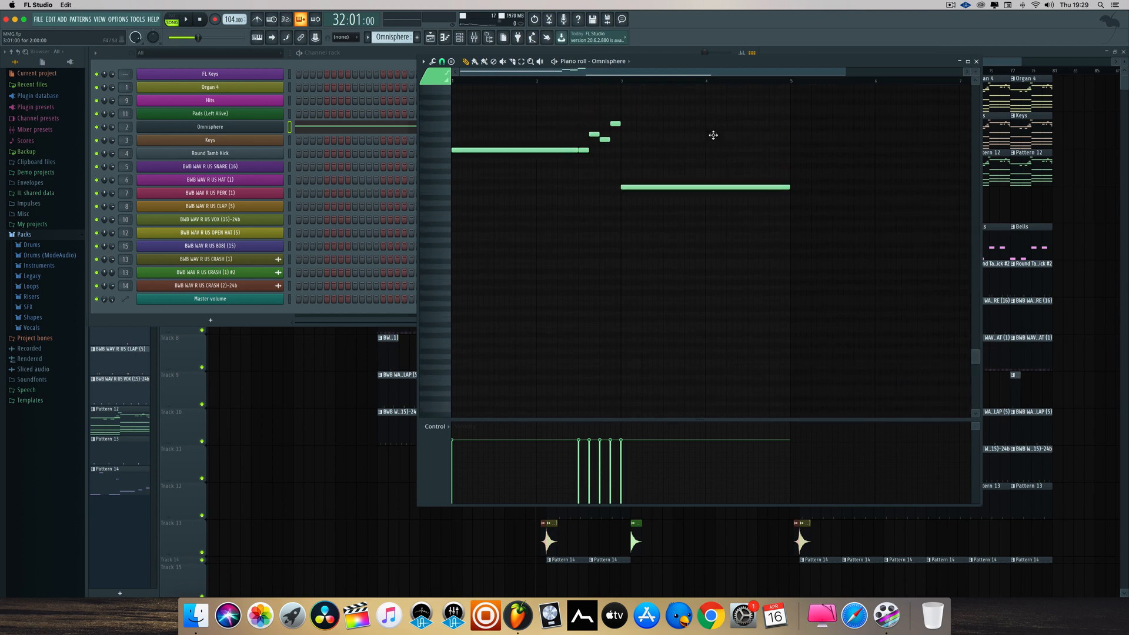
click(555, 61)
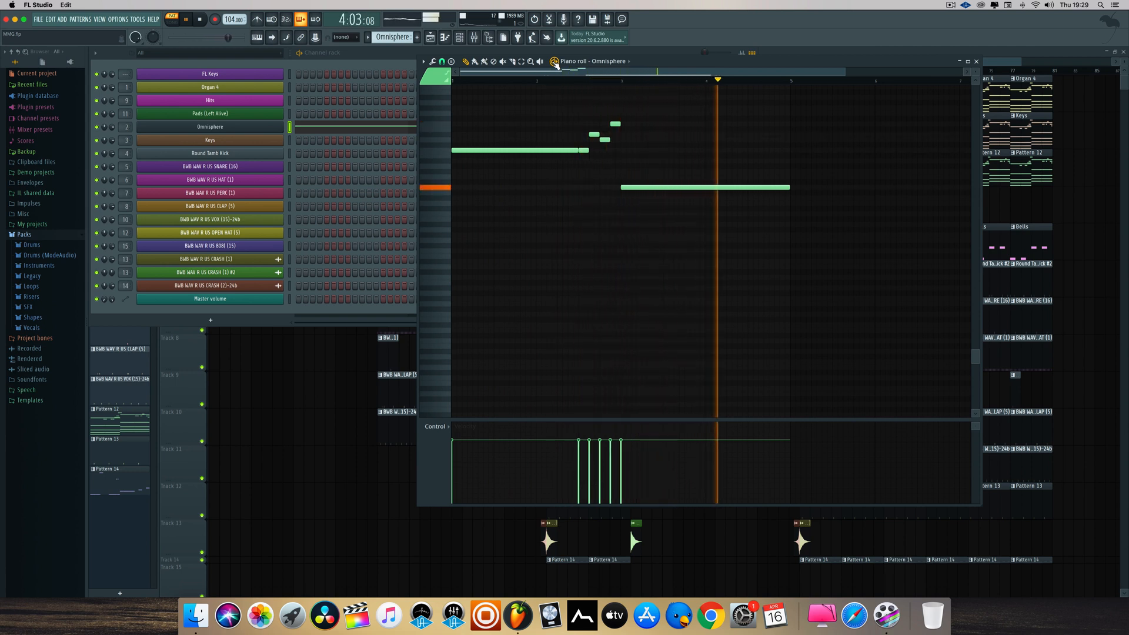
key(space)
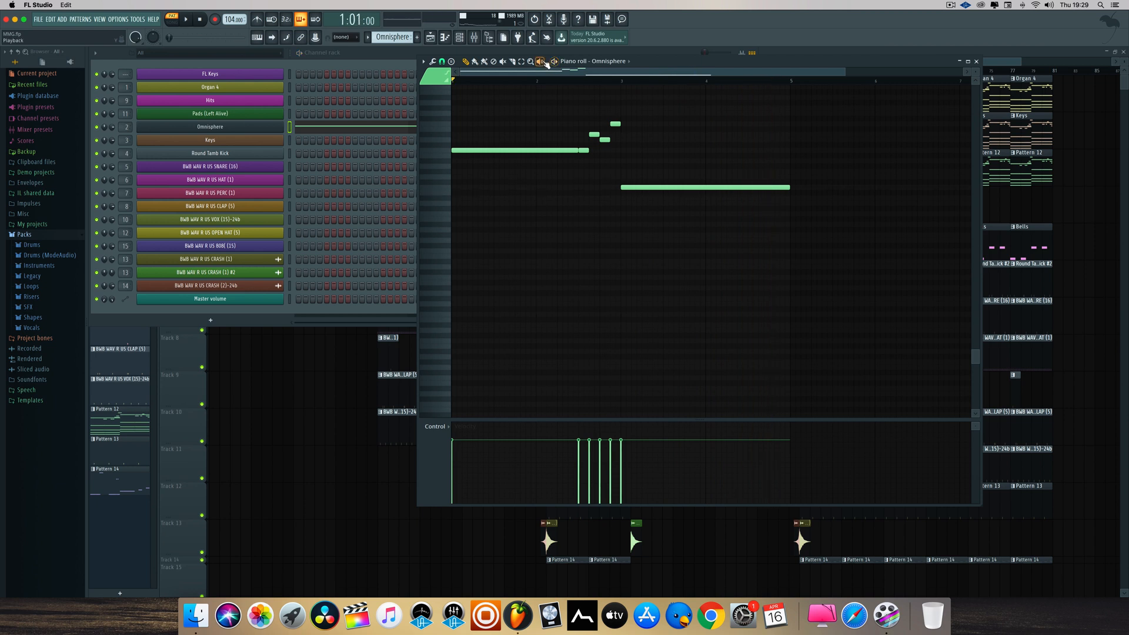
key(F5)
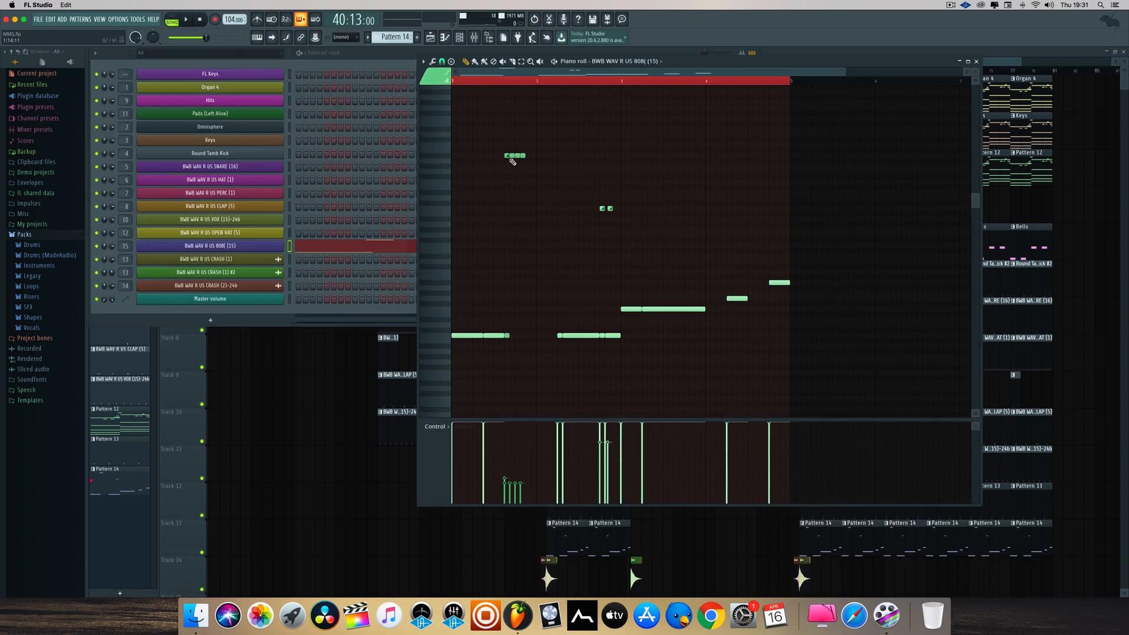
Play back Pattern 14's BWB WAV R US 808 notes on their own from the piano roll.
click(557, 66)
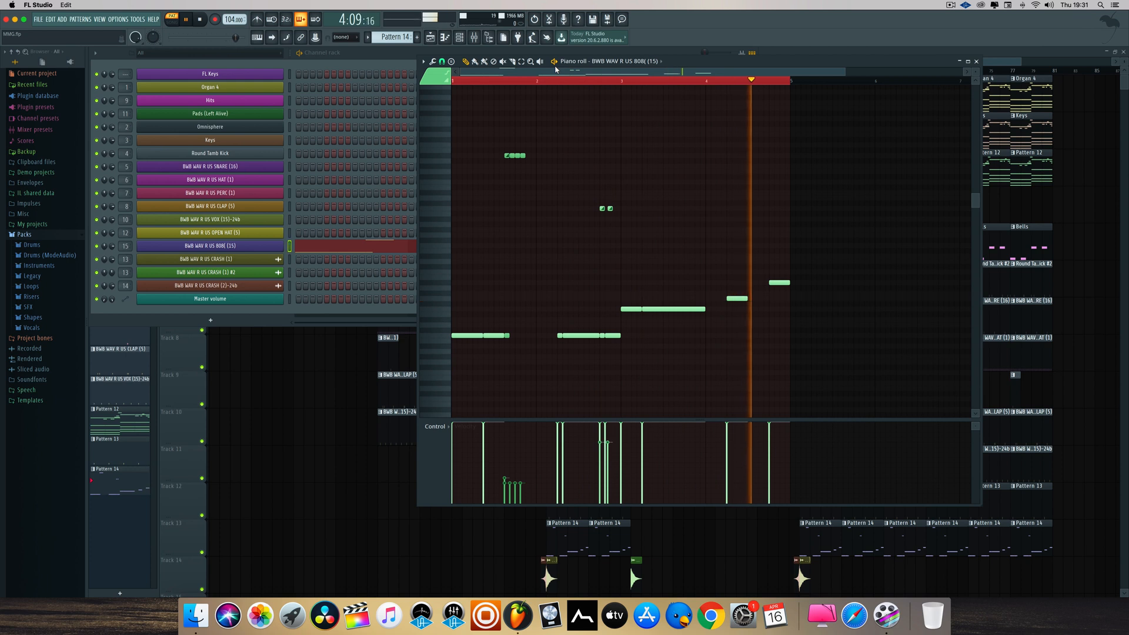
key(space)
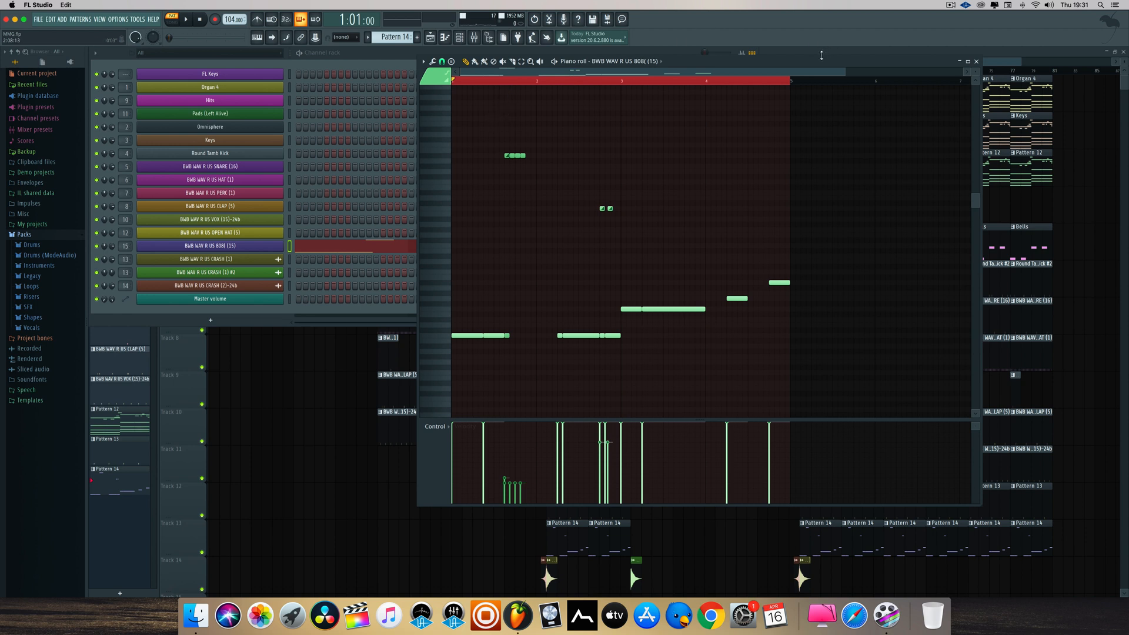
key(super+d)
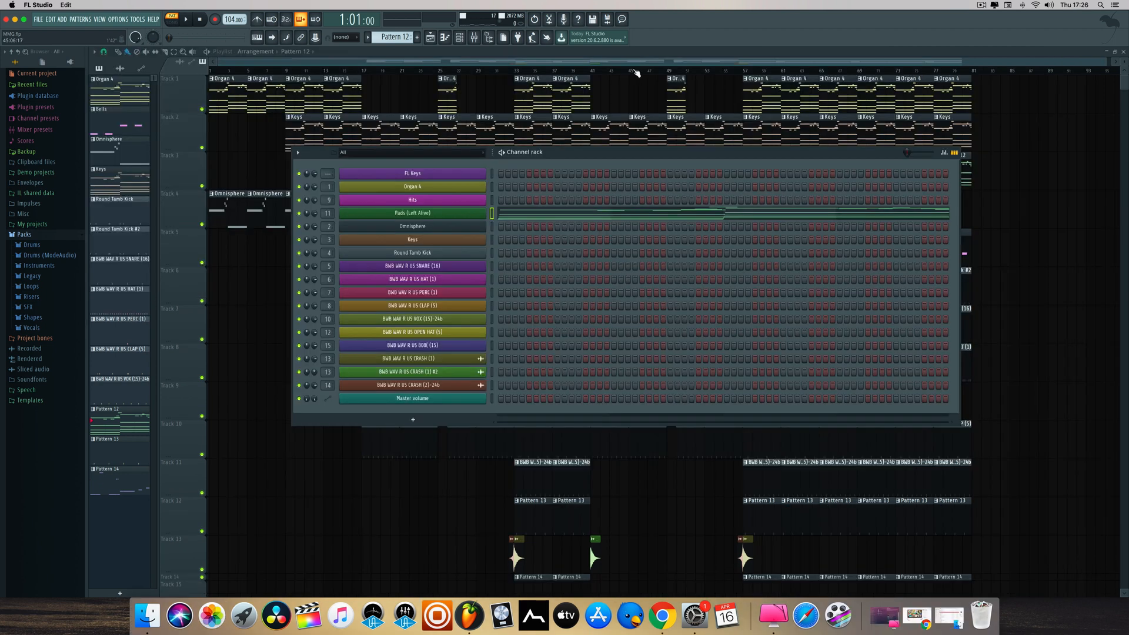
Open the Bells clip's notes from the playlist and inspect the preset loaded in its Hits instrument.
key(F6)
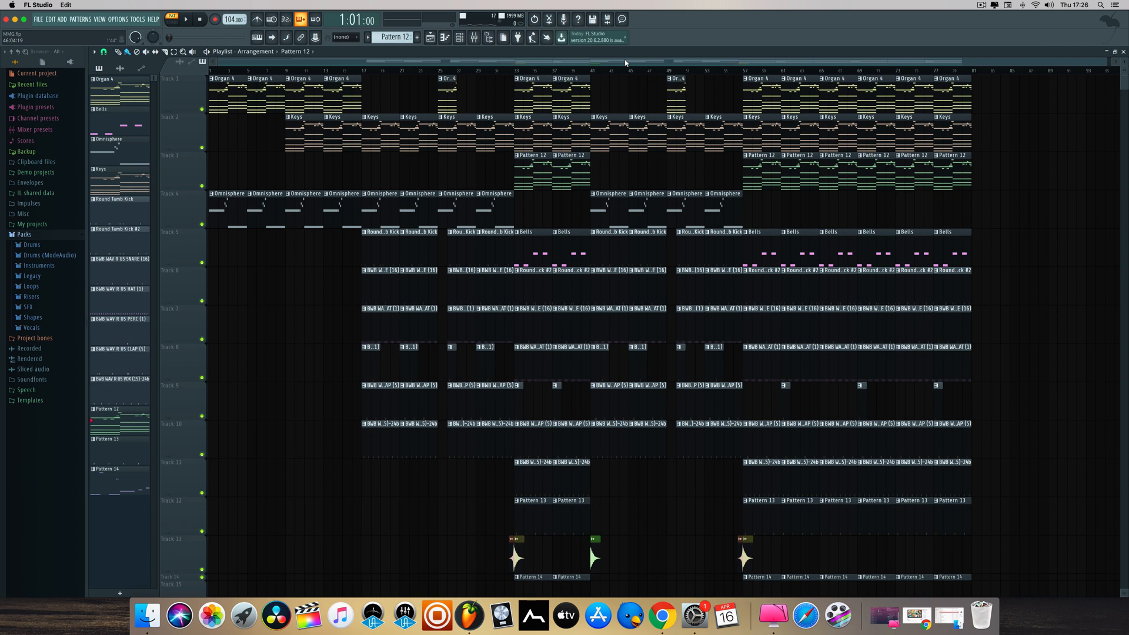
double_click(527, 231)
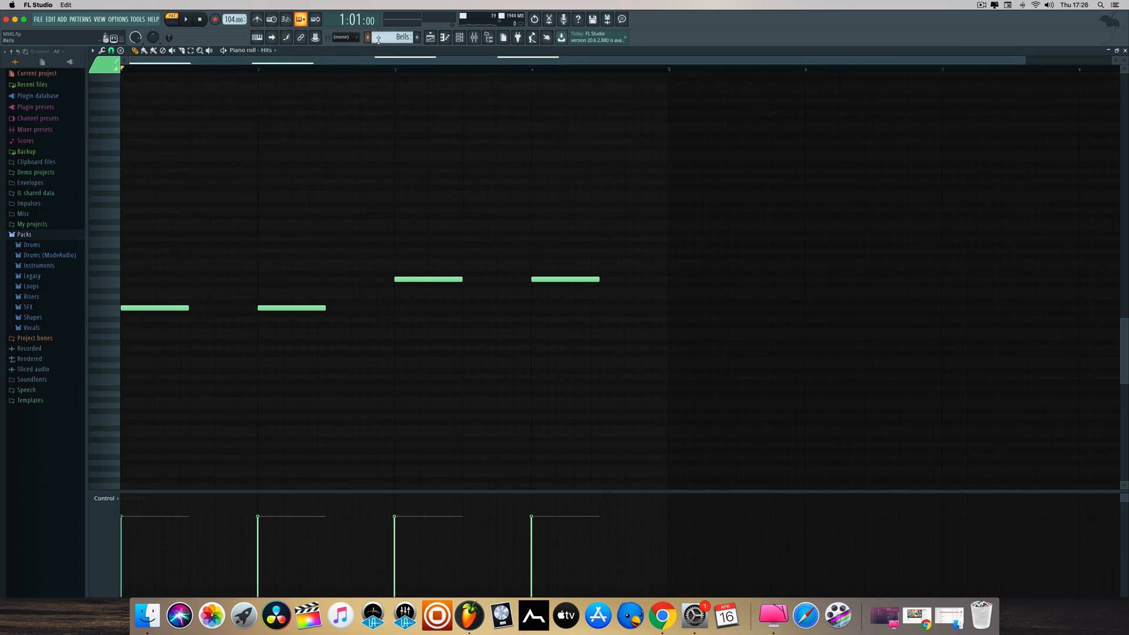
click(460, 37)
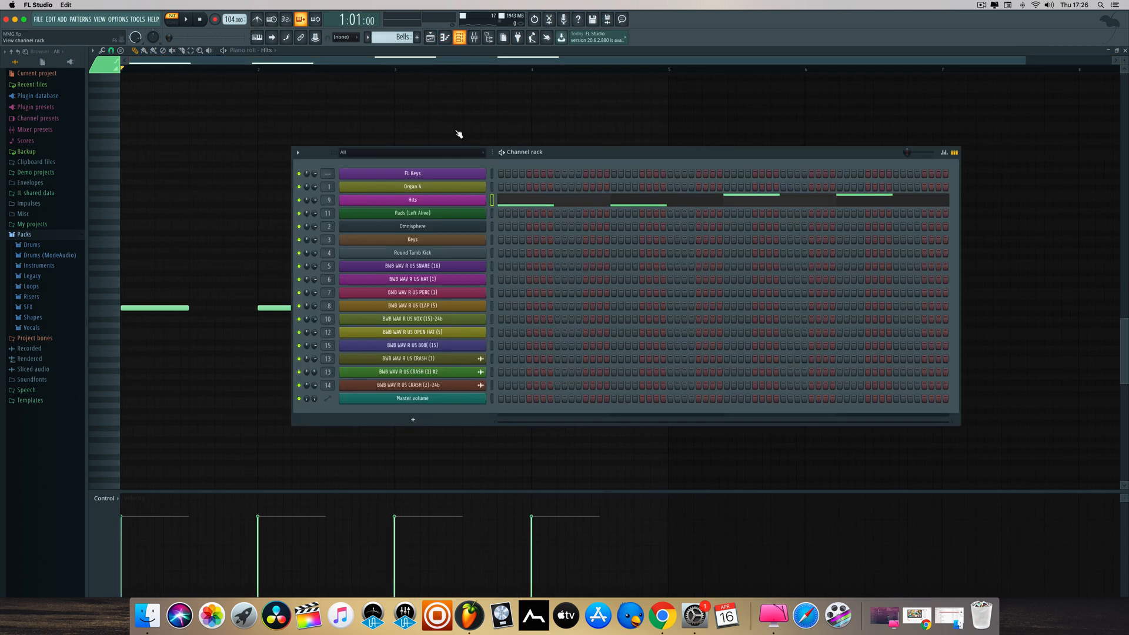
click(443, 201)
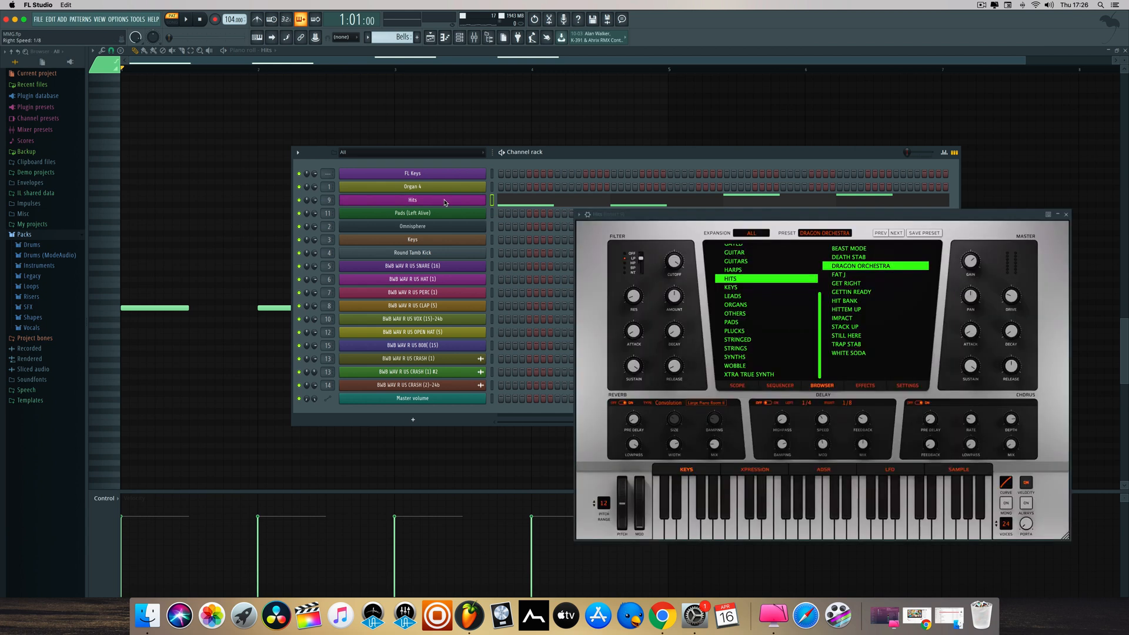
drag(796, 216, 512, 170)
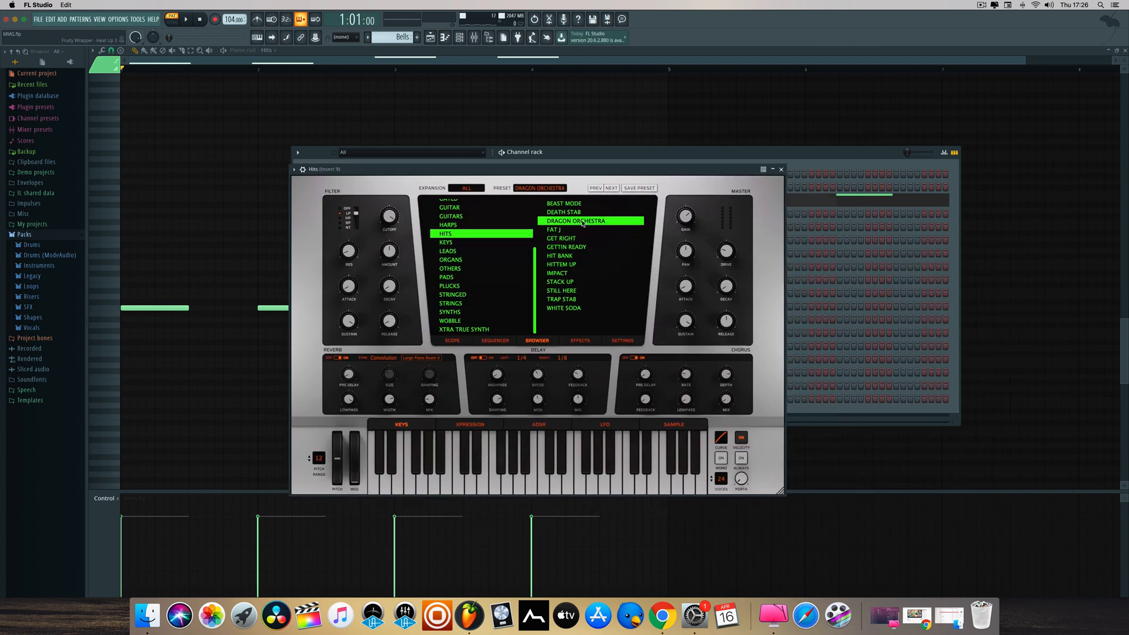
Close the Hits instrument, play back the Bells pattern on its own and return to the playlist.
click(782, 170)
click(544, 64)
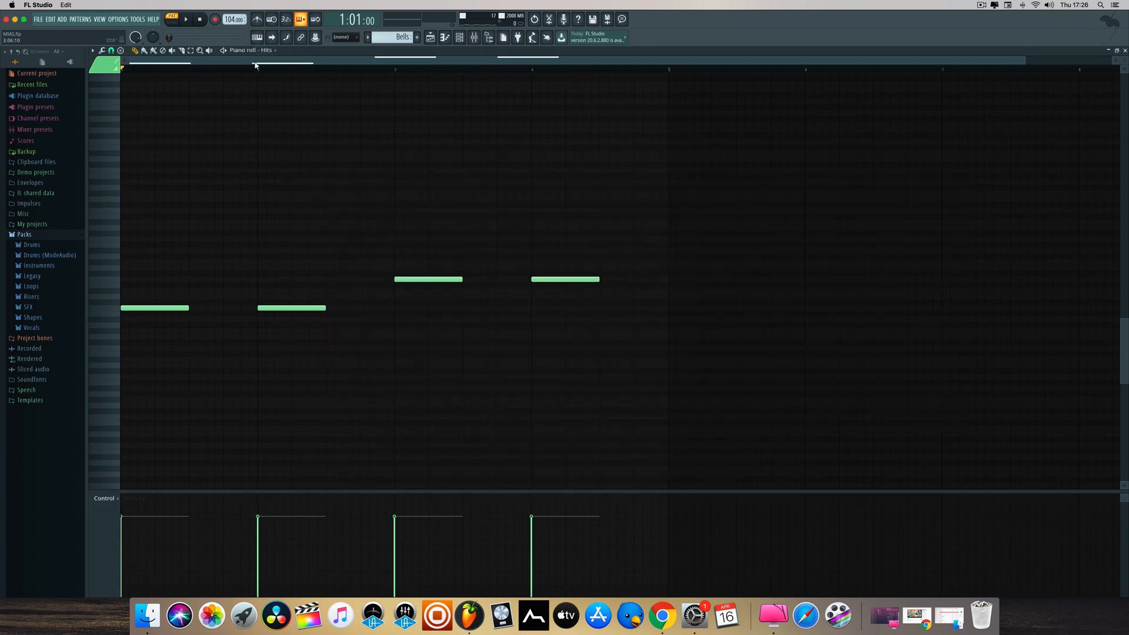
key(space)
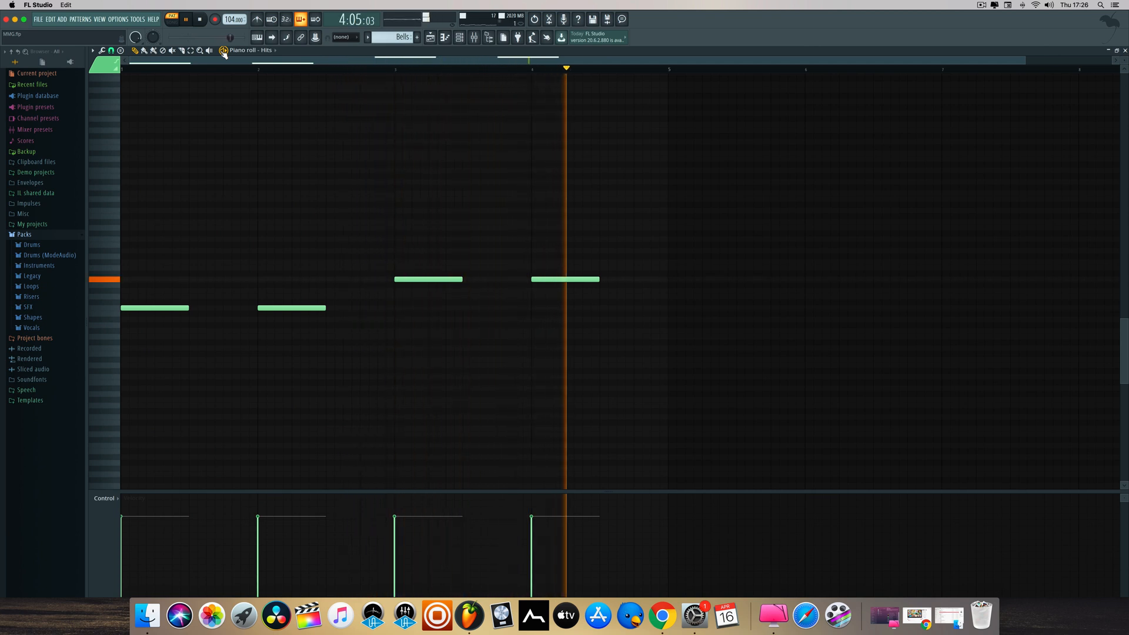
key(space)
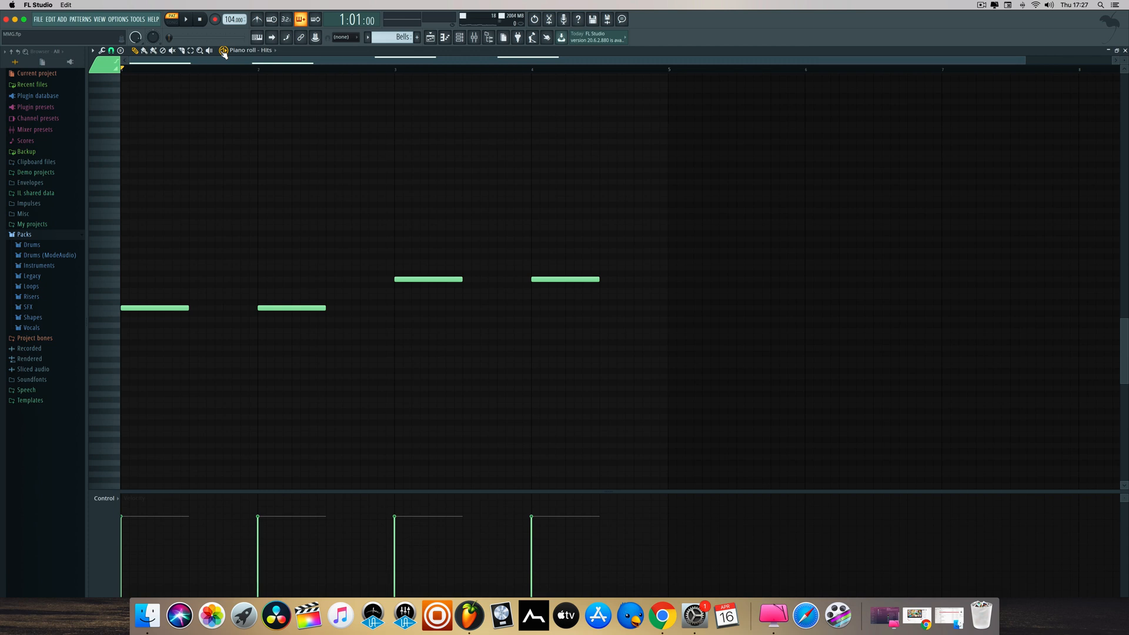
click(436, 39)
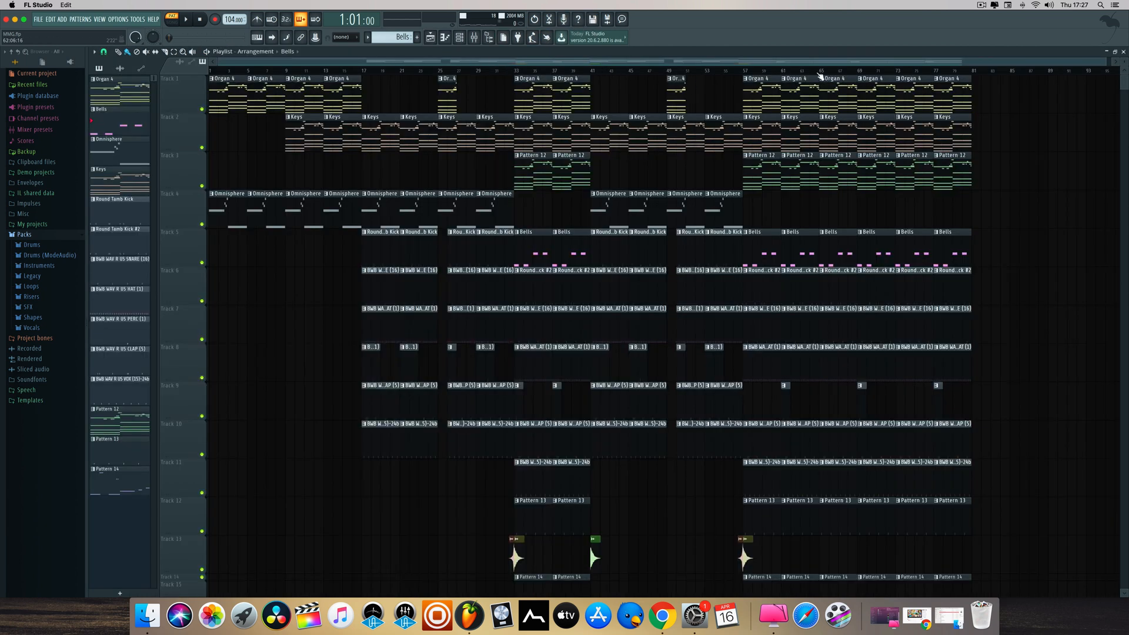
Open the Round Tamb Kick #2 clip's notes in the piano roll and play back the pattern on its own.
drag(1108, 63, 1115, 62)
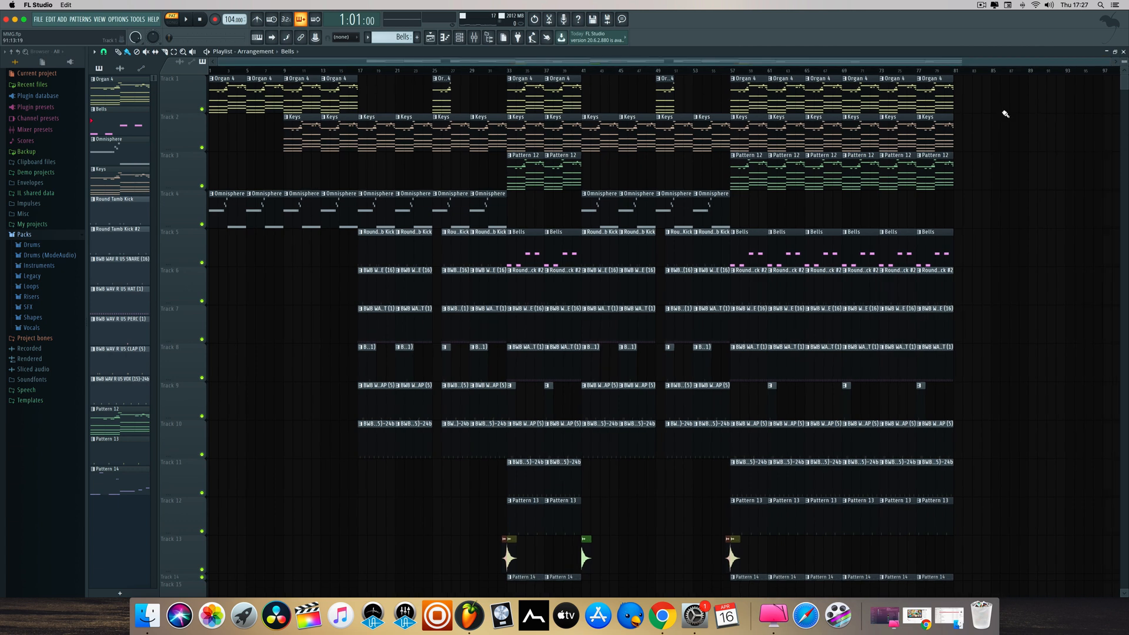
double_click(524, 275)
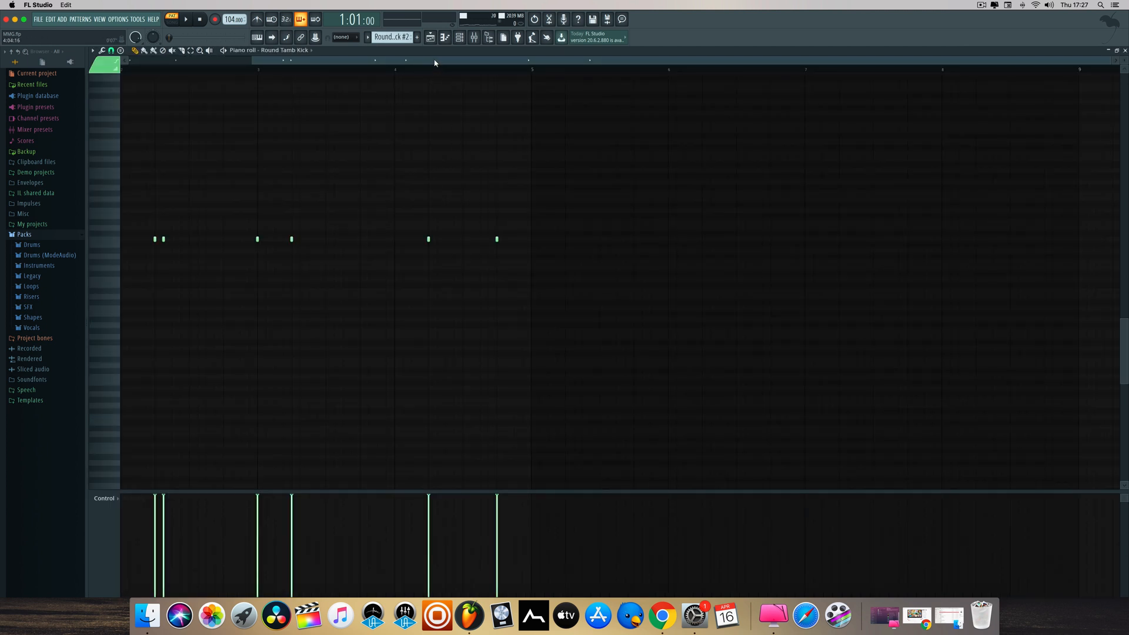
drag(433, 62, 198, 51)
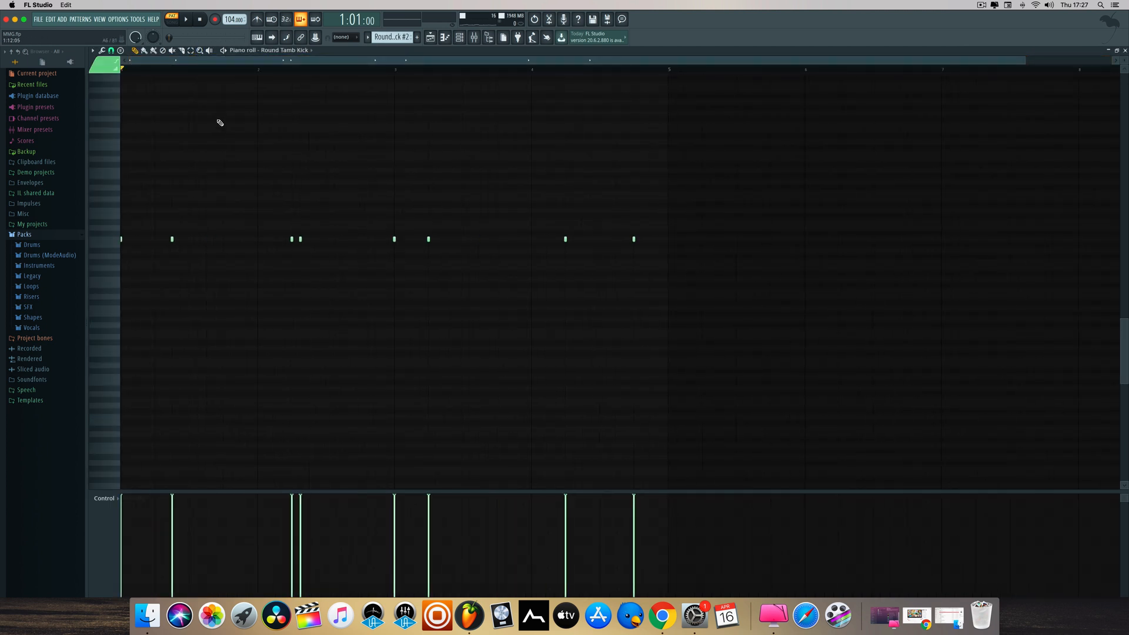
click(224, 51)
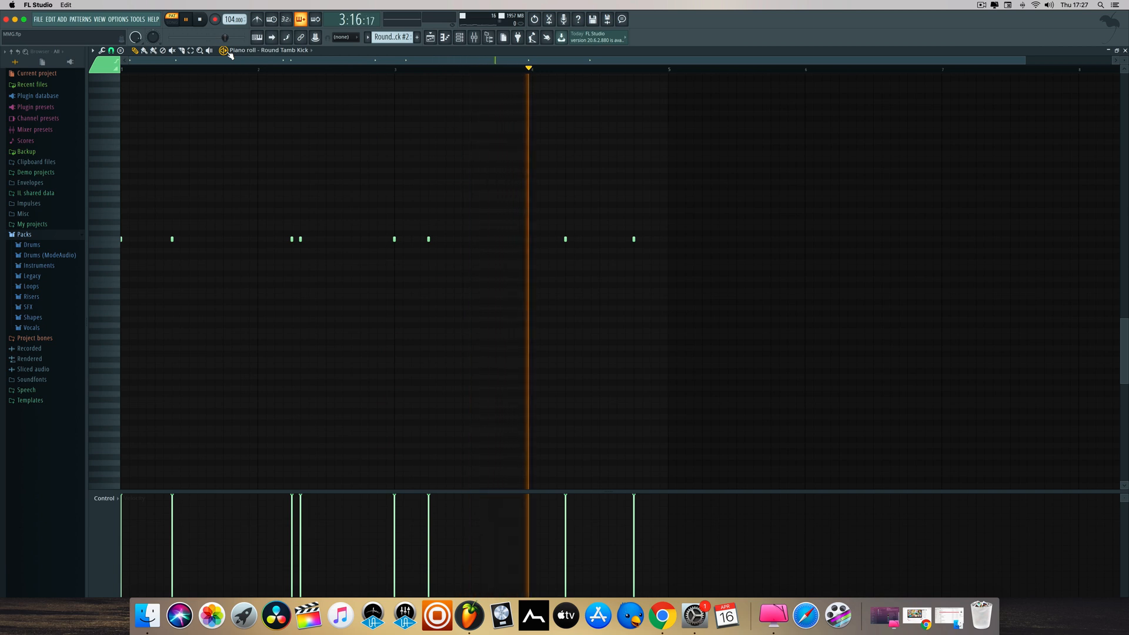
key(space)
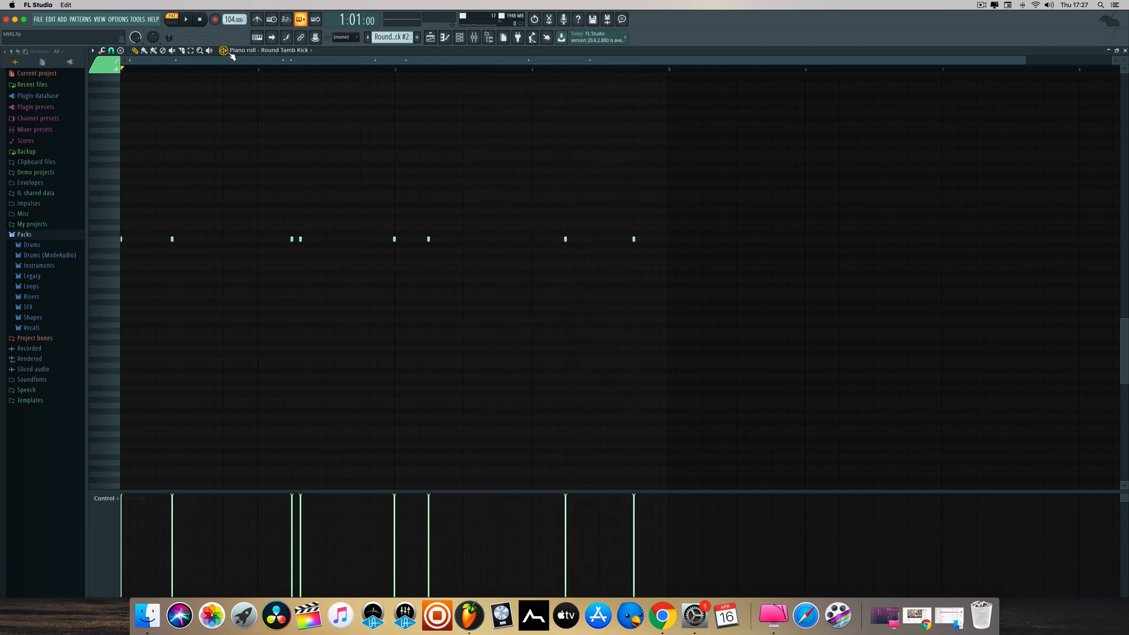
Open the Round Tamb Kick channel and inspect its sample's Normalize option and its levels adjustment settings.
click(460, 37)
click(446, 253)
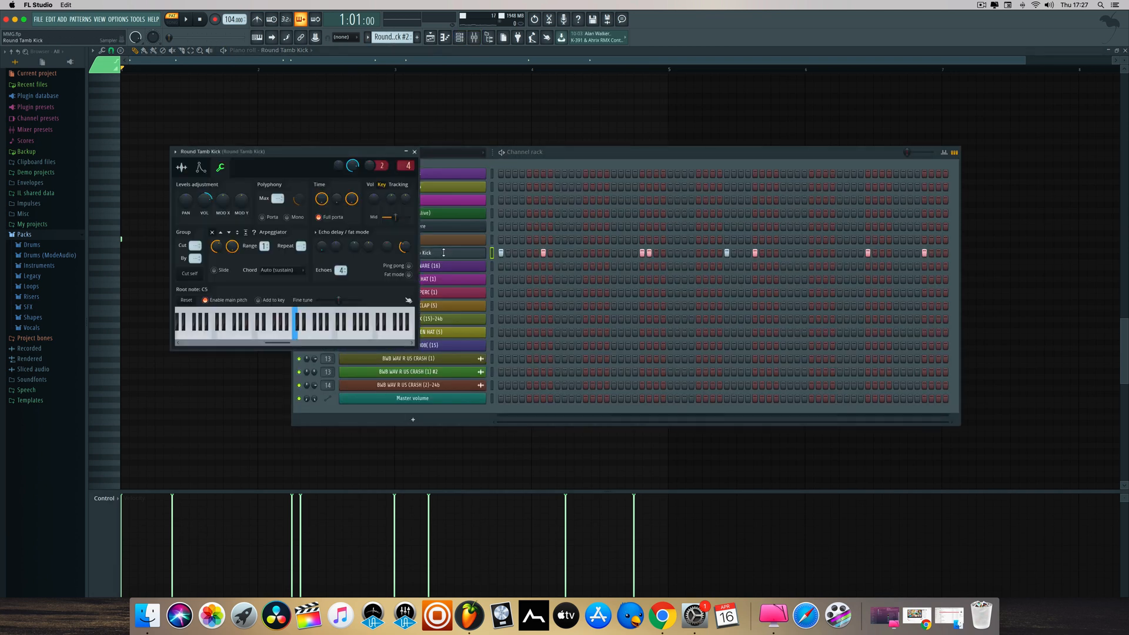
click(184, 169)
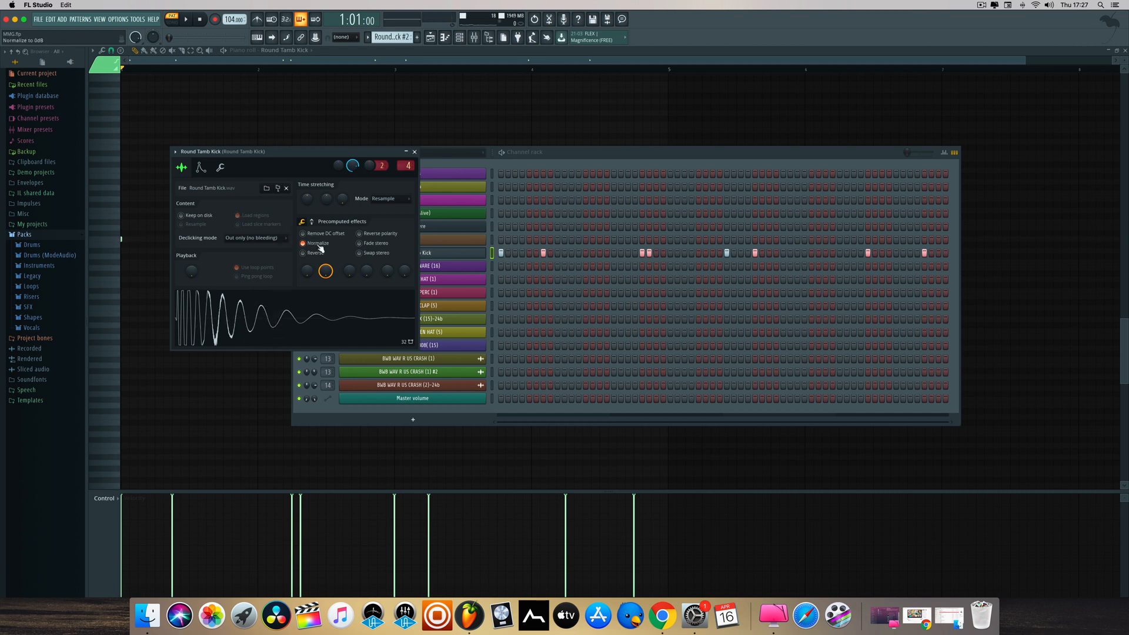
click(223, 169)
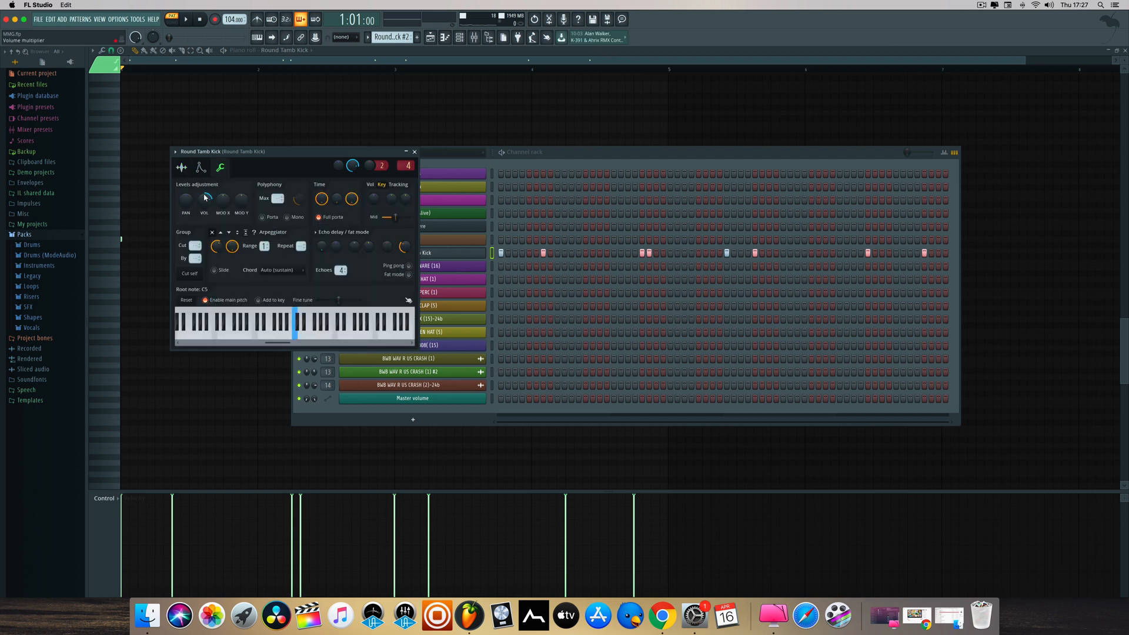
Turn the Round Tamb Kick's volume multiplier down and back up, playing the pattern at each level to compare.
click(203, 204)
drag(204, 200, 204, 206)
key(space)
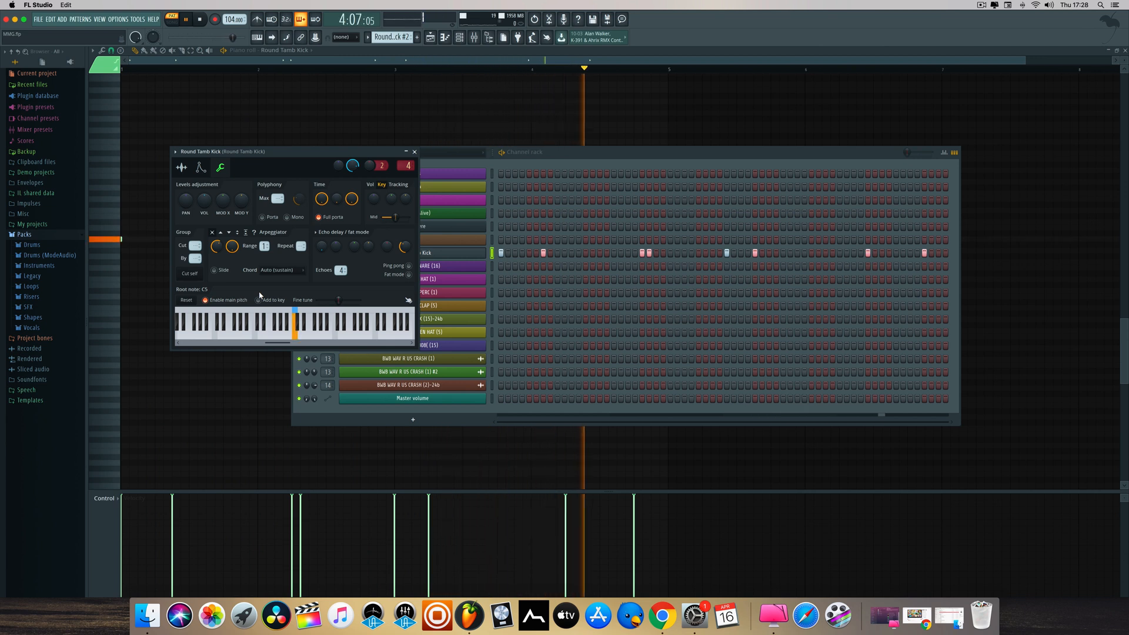
key(space)
drag(204, 201, 204, 198)
key(space)
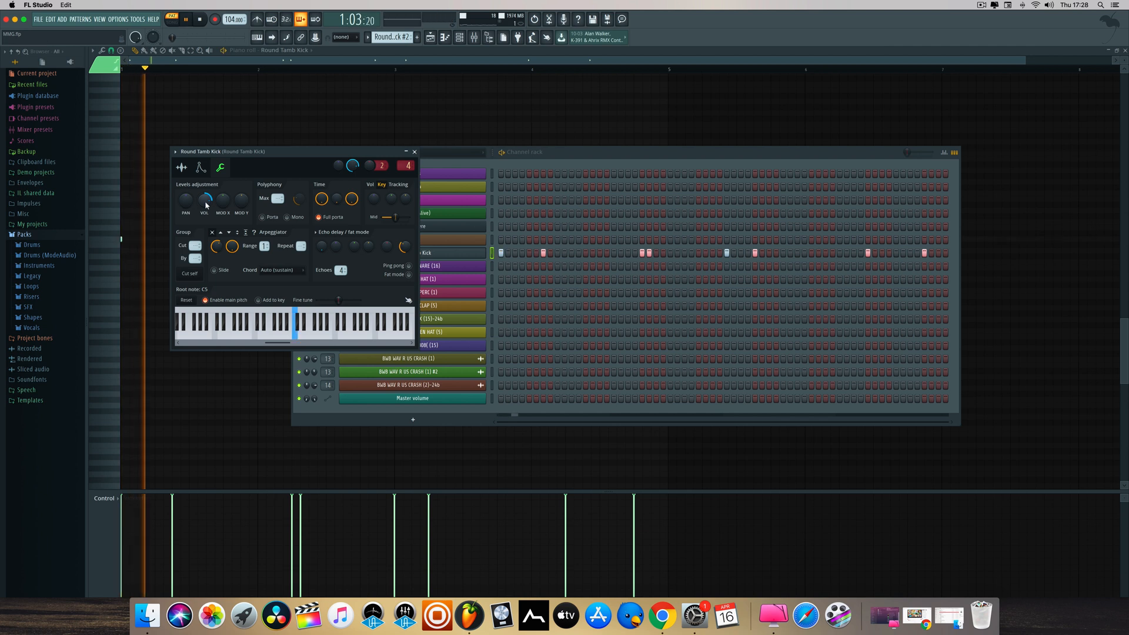
key(space)
Close the kick's channel settings, inspect its level on the Round Tamb Kick mixer track, and return to the playlist.
click(415, 152)
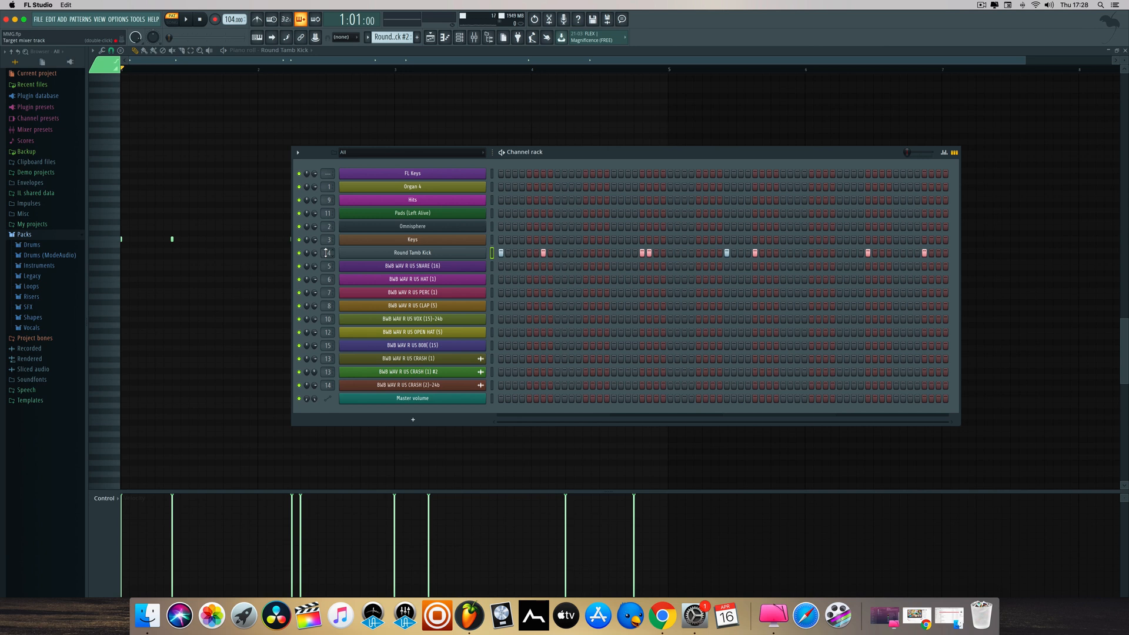
double_click(326, 253)
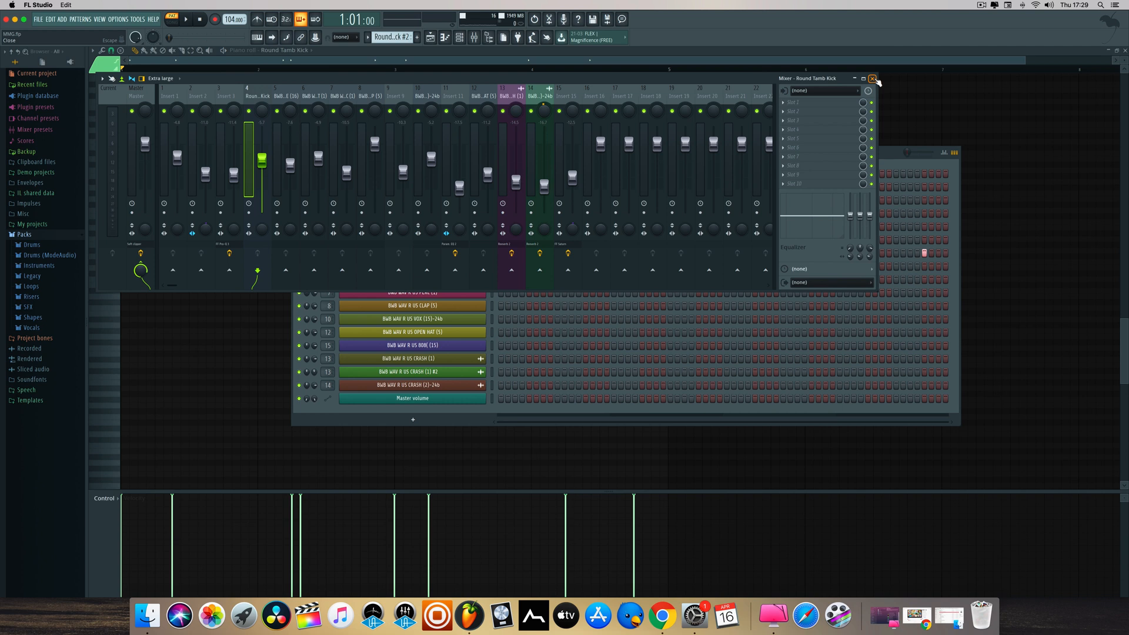
click(873, 79)
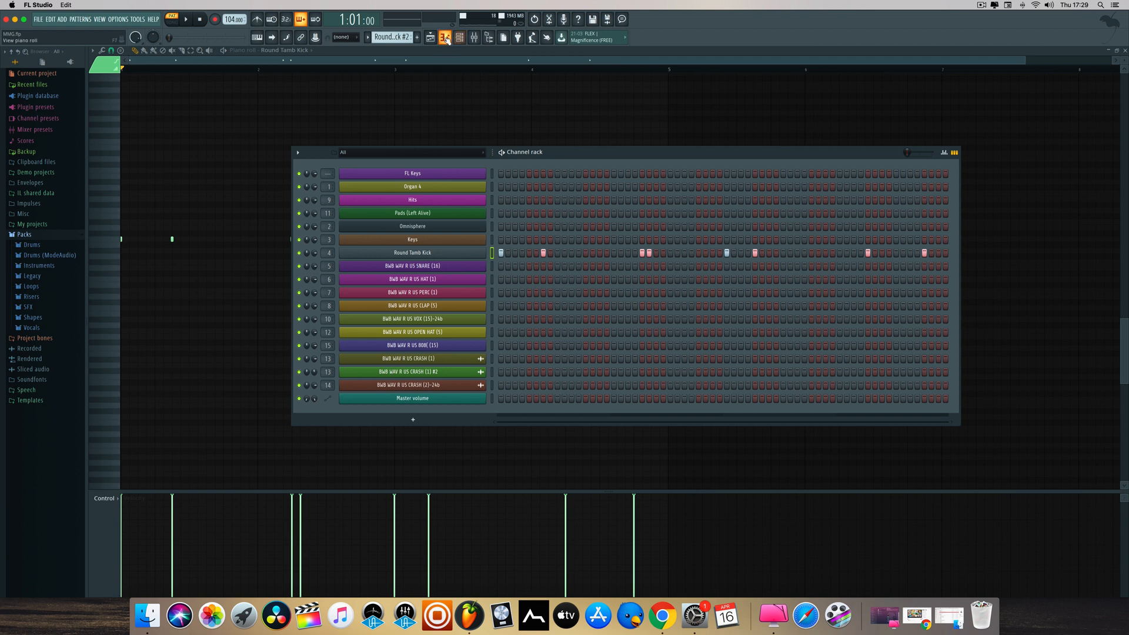
key(F5)
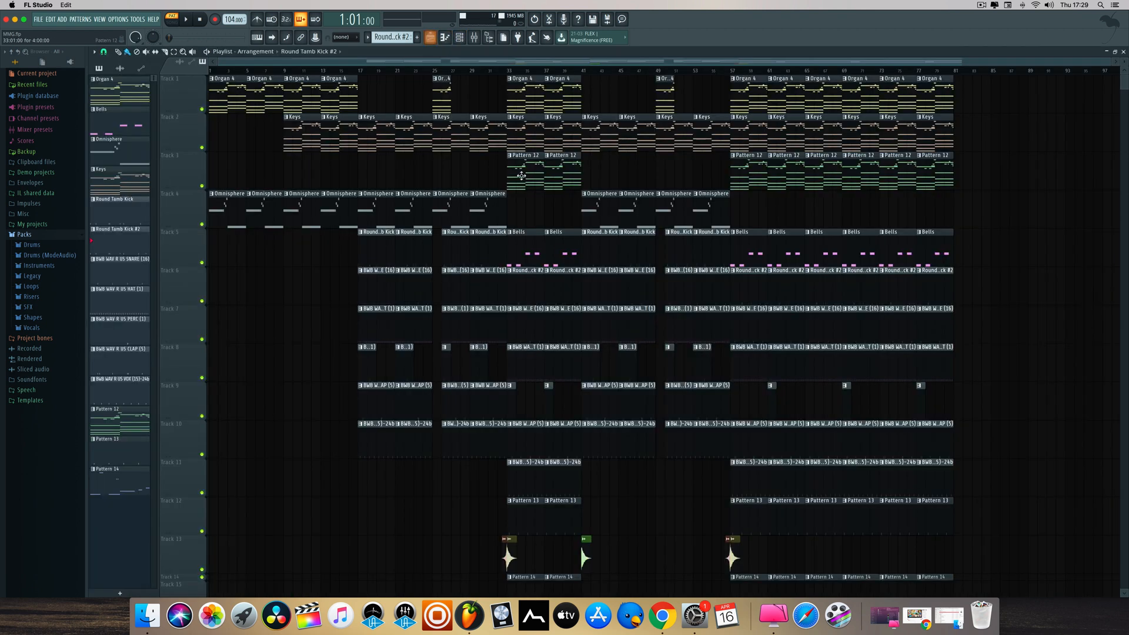
Open the BWB WAV R US SNARE (16) clip's notes in the piano roll and play back the pattern on its own.
double_click(529, 316)
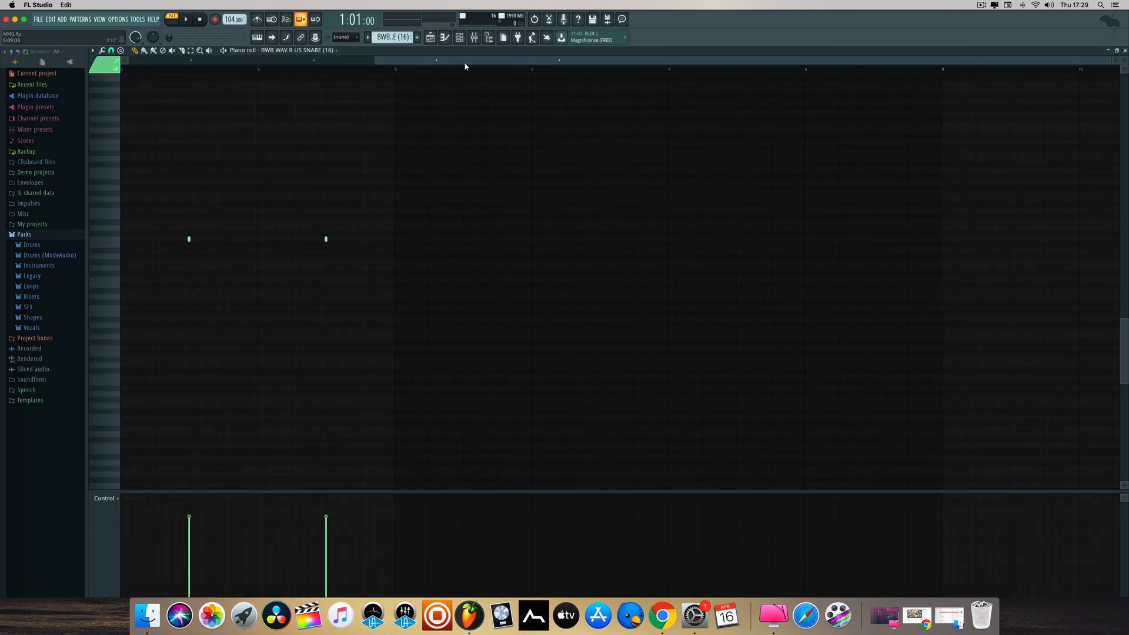
drag(476, 63, 226, 62)
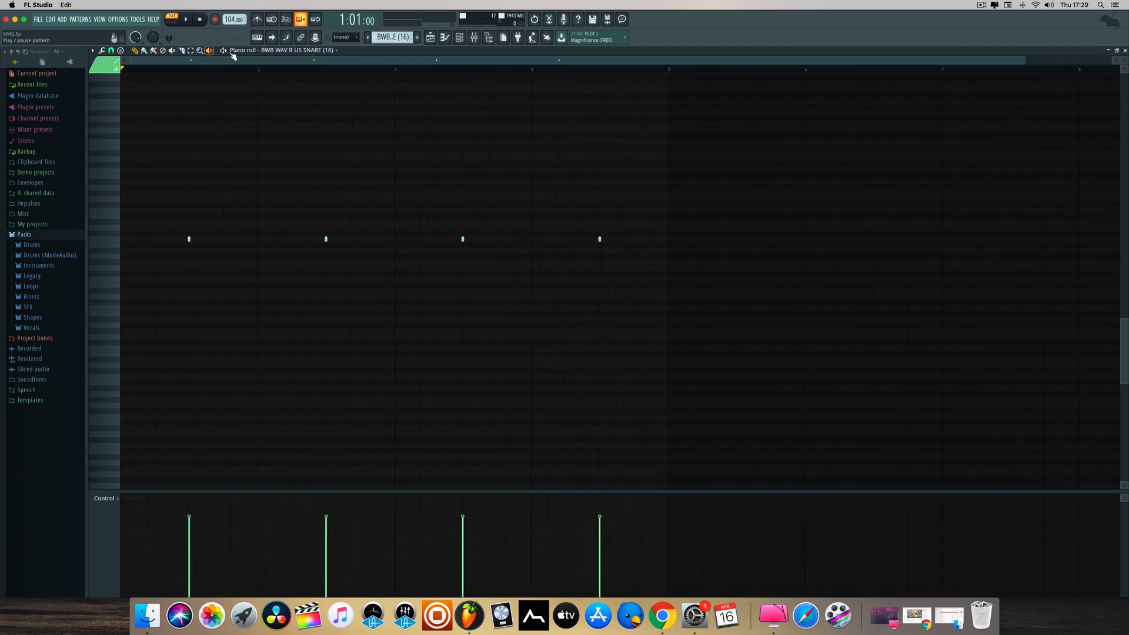
key(space)
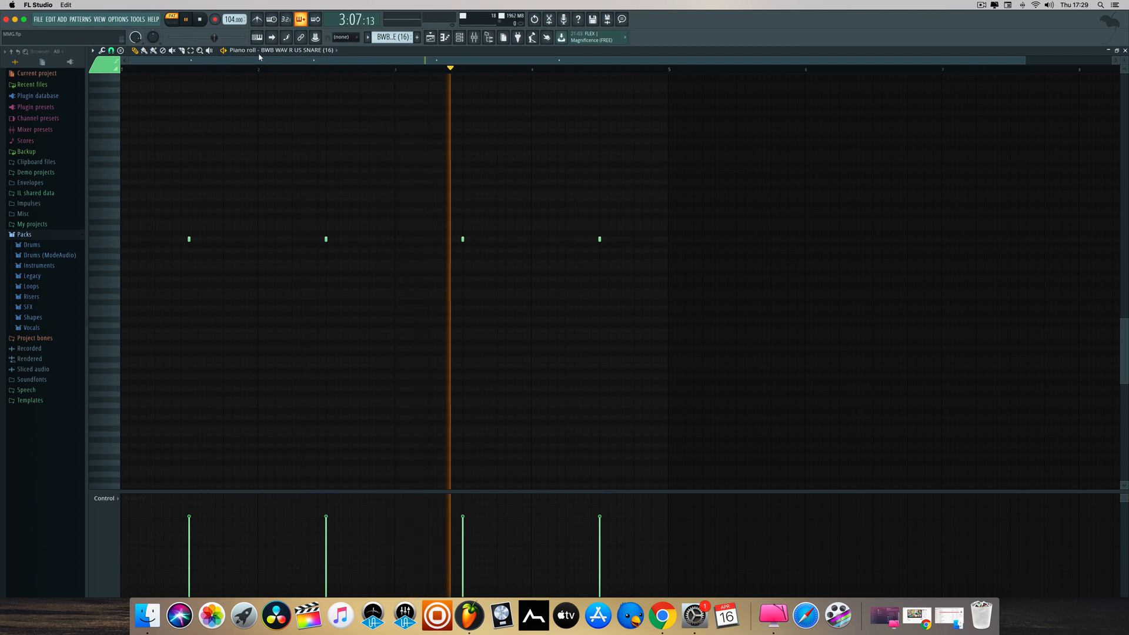
key(space)
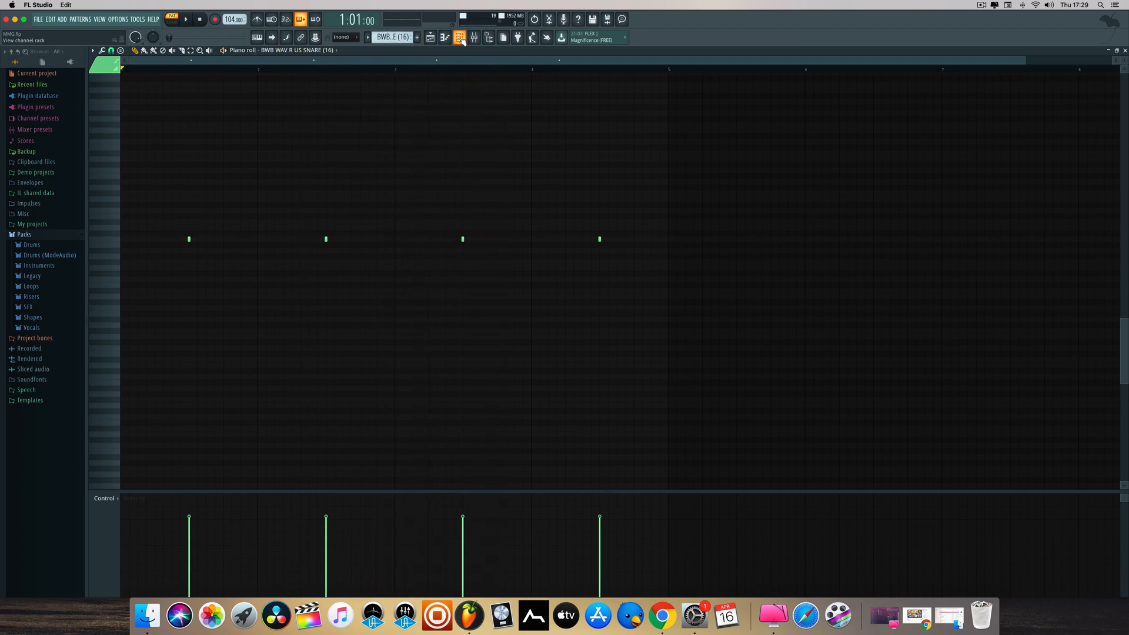
Open the BWB WAV R US HAT (1) clip from the playlist in the piano roll and play back its pattern.
click(431, 38)
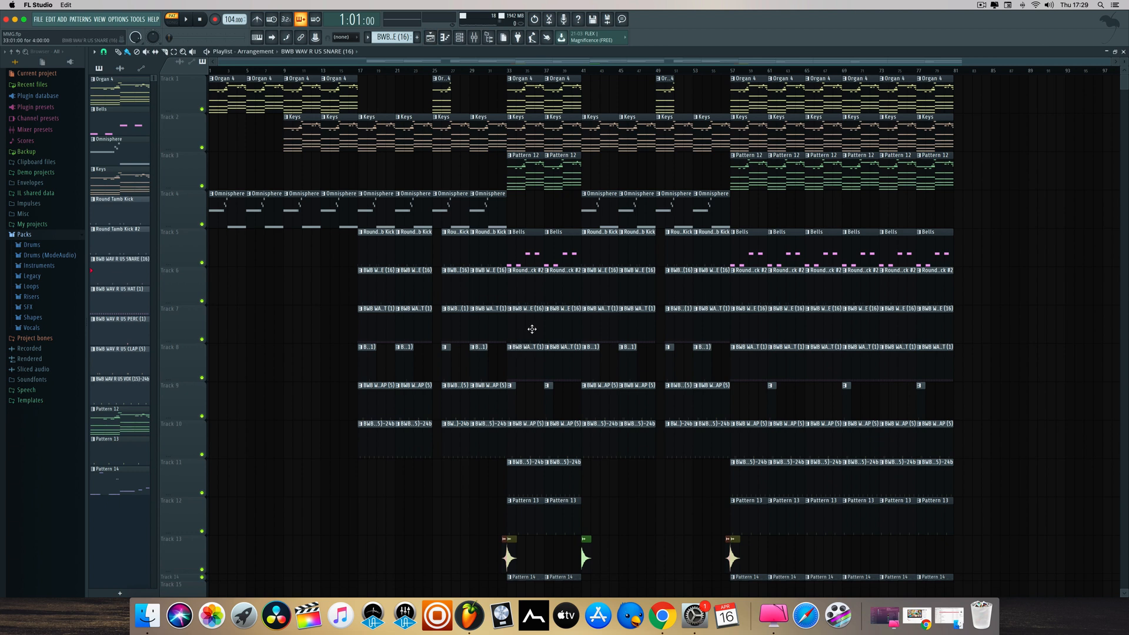
double_click(529, 358)
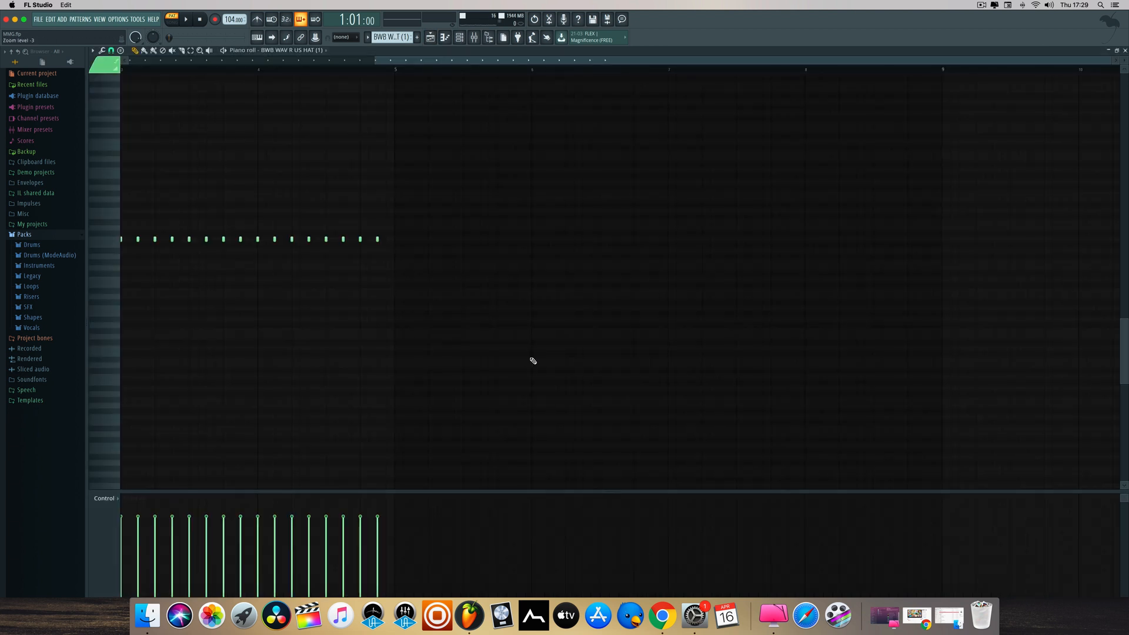
drag(451, 61, 198, 65)
key(space)
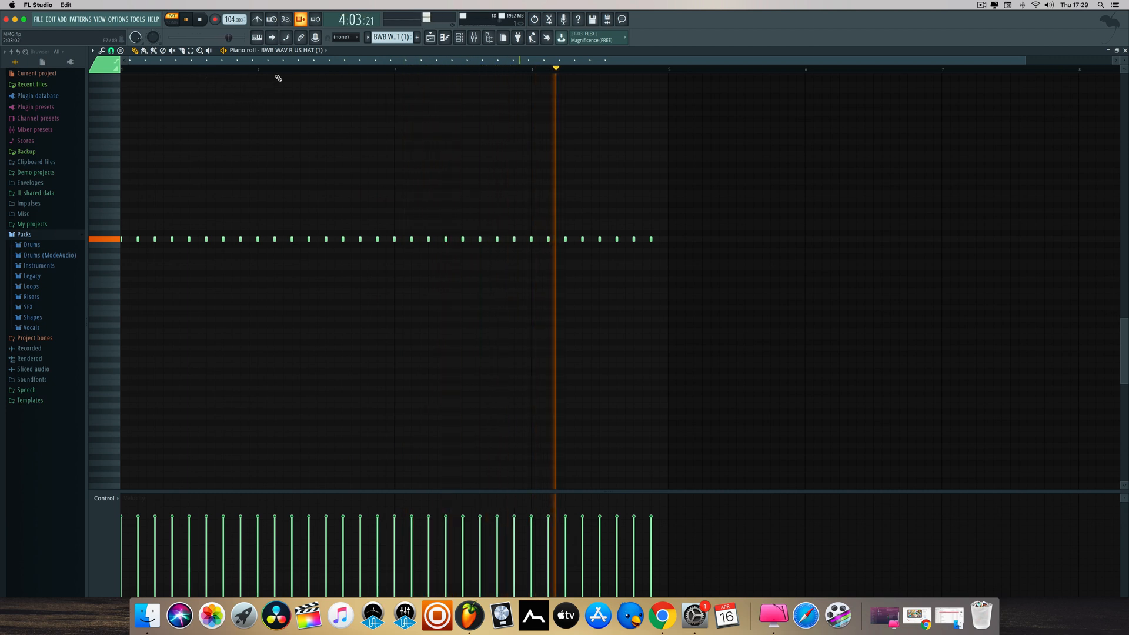
key(space)
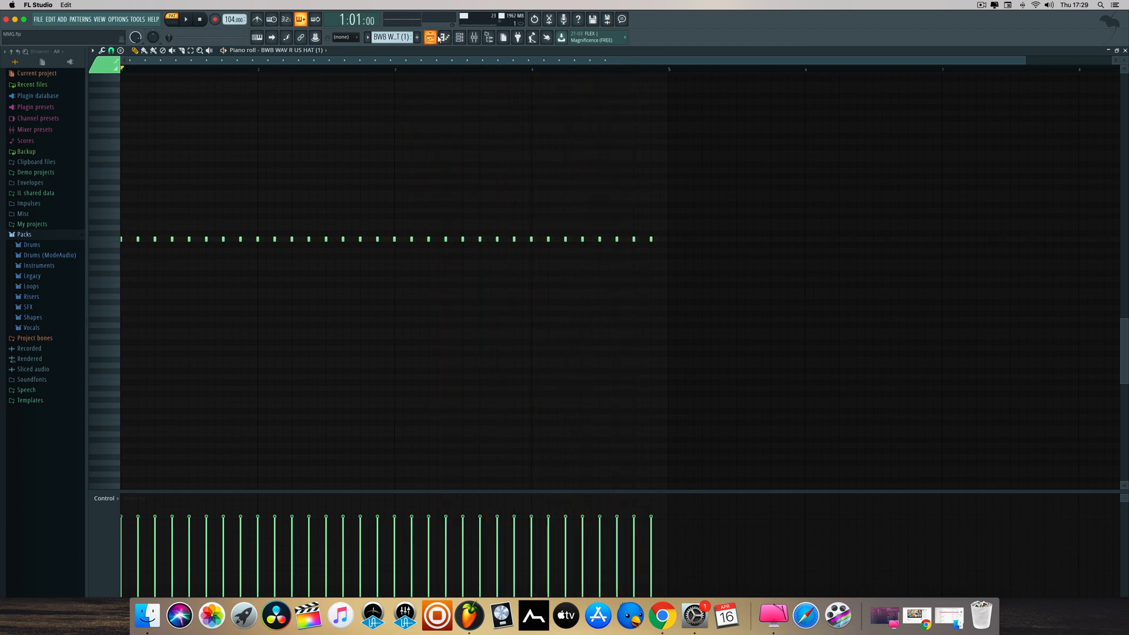
Open the BWB WAV R US PERC (1) clip's notes from the playlist and play back the percussion pattern on its own.
click(431, 37)
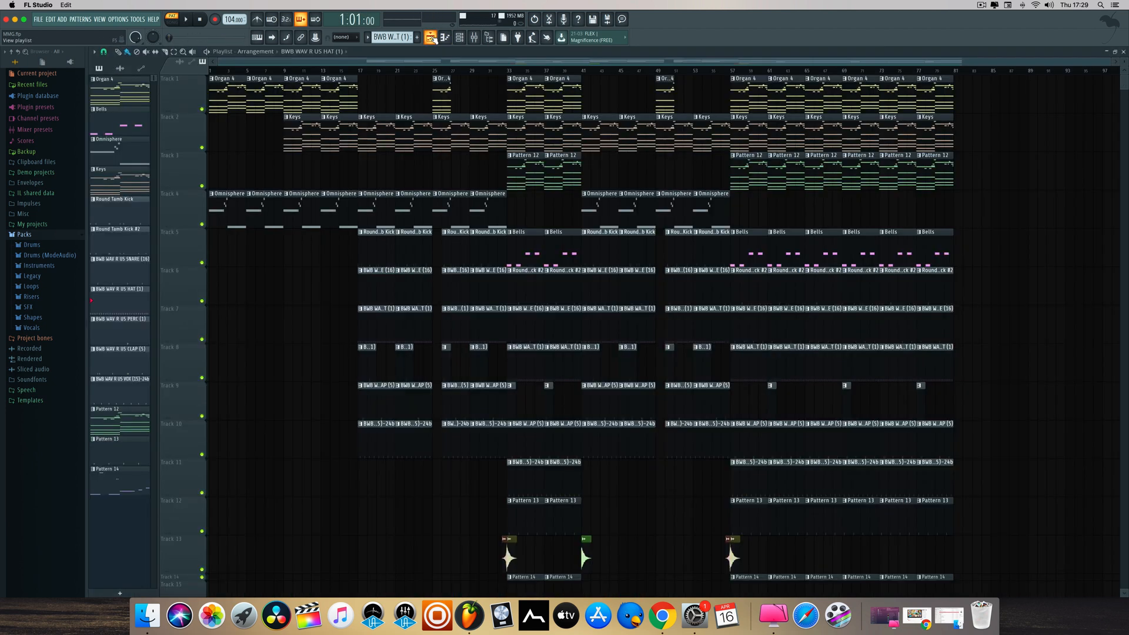
double_click(549, 399)
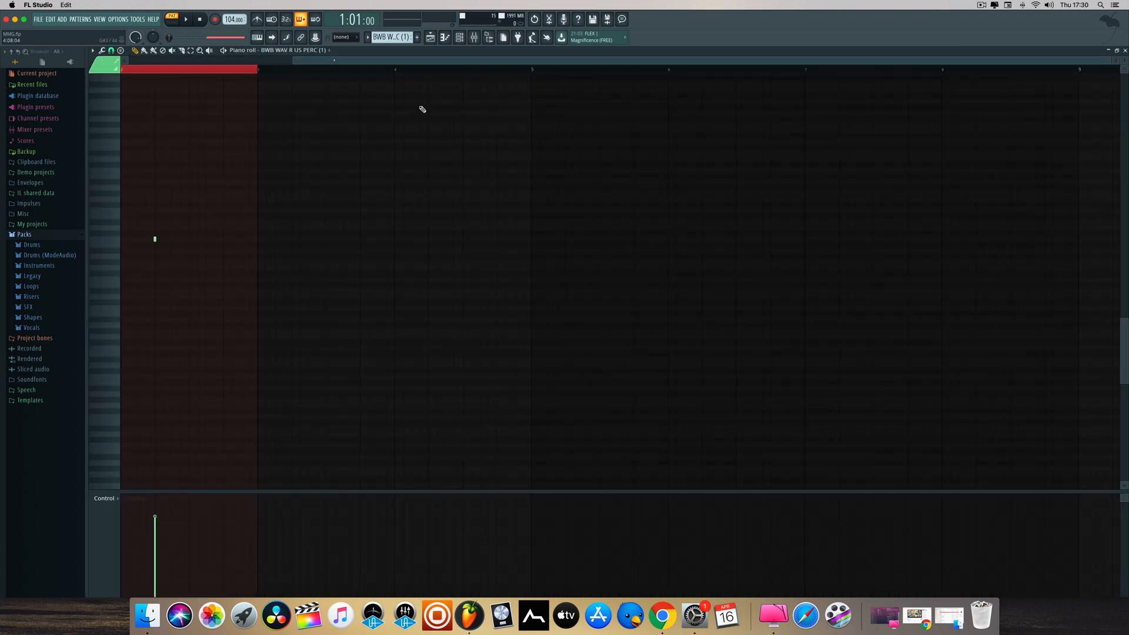
drag(426, 60, 308, 70)
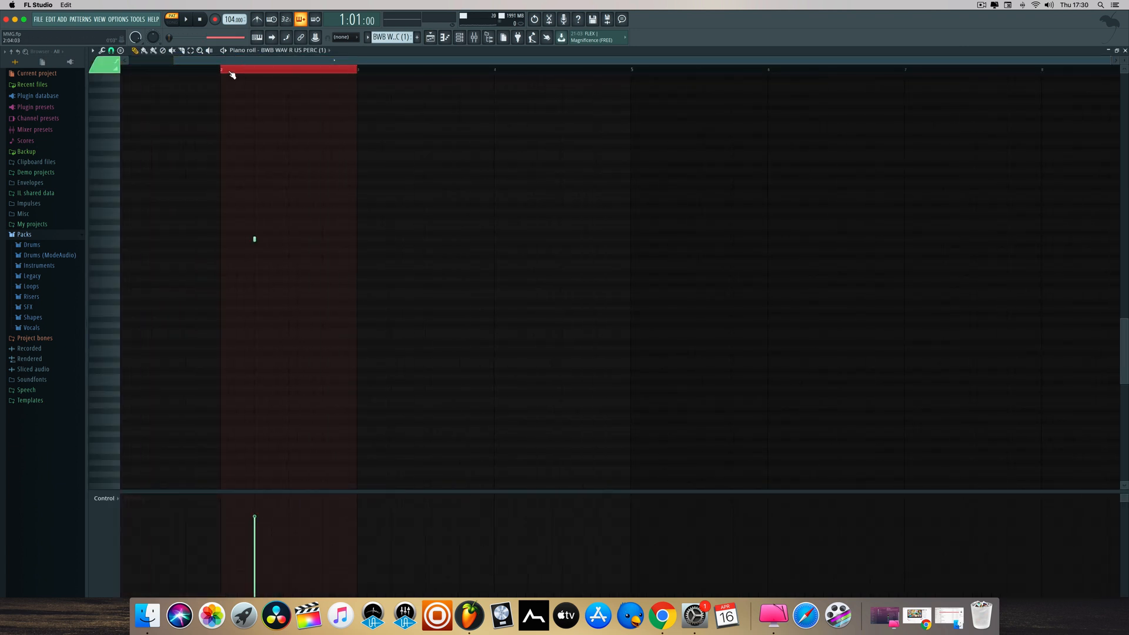
key(space)
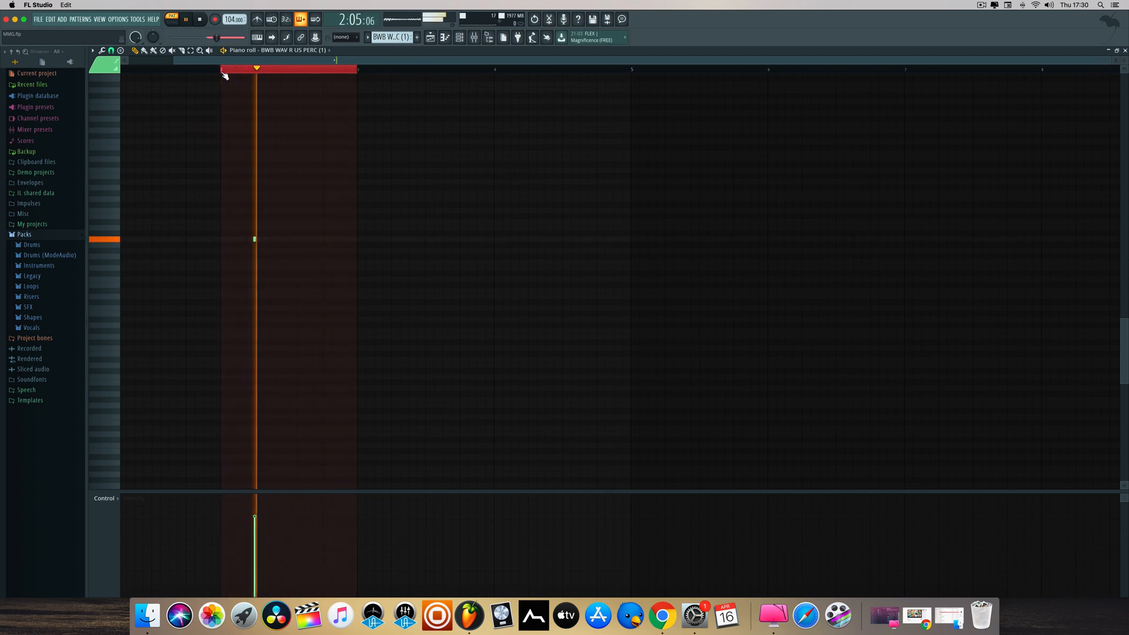
key(space)
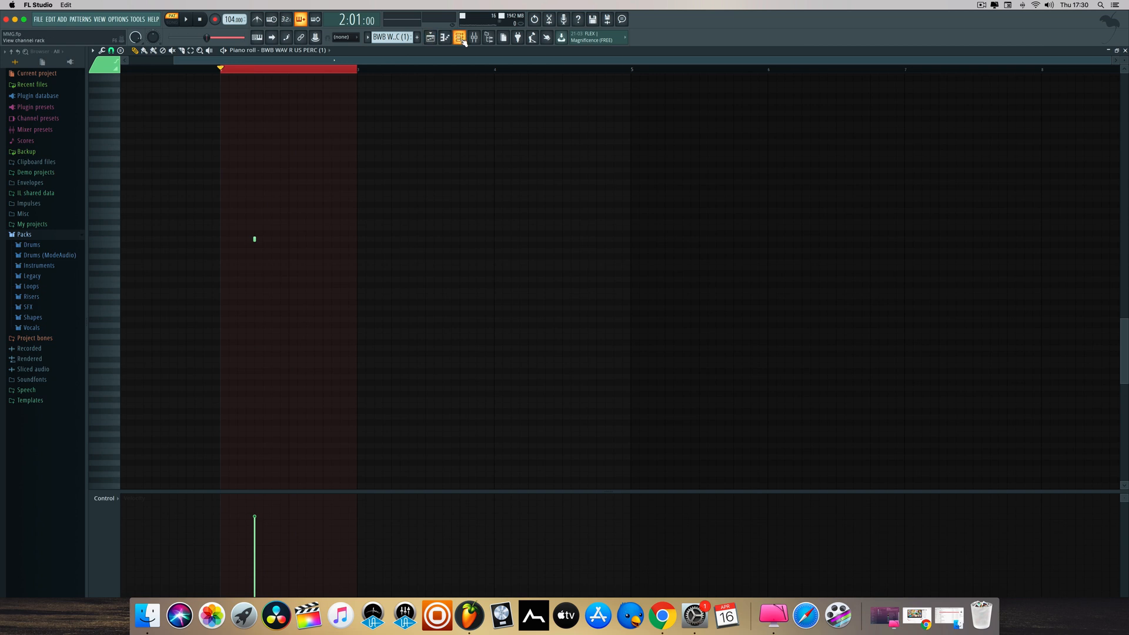
Open the BWB WAV R US CLAP (5) clip in the piano roll and play its pattern twice from just before the first clap.
click(431, 37)
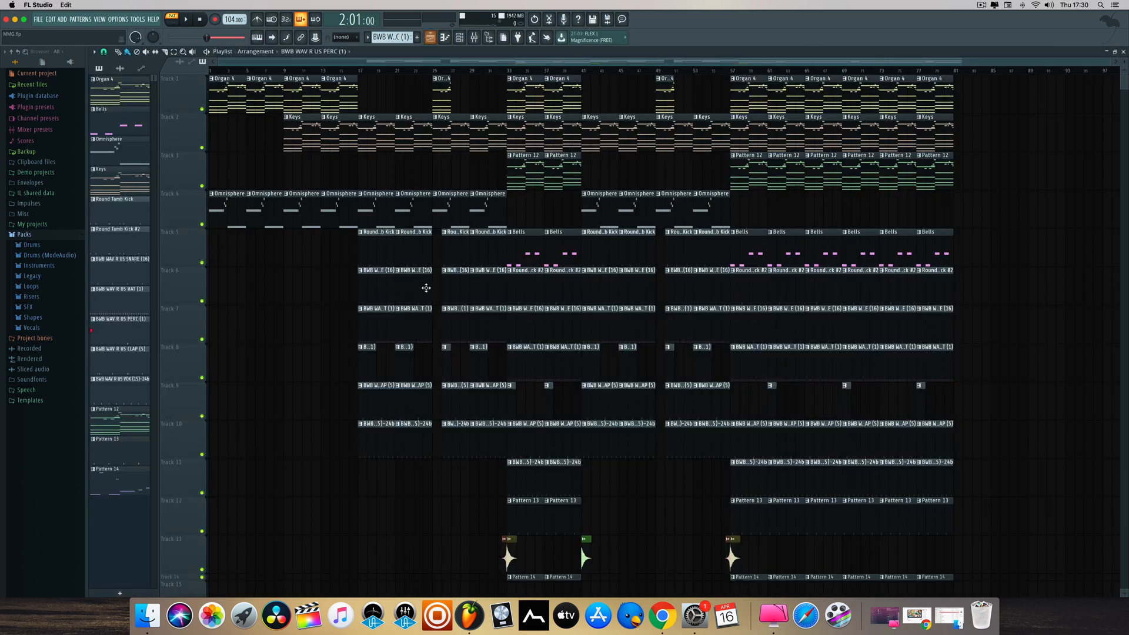
double_click(521, 439)
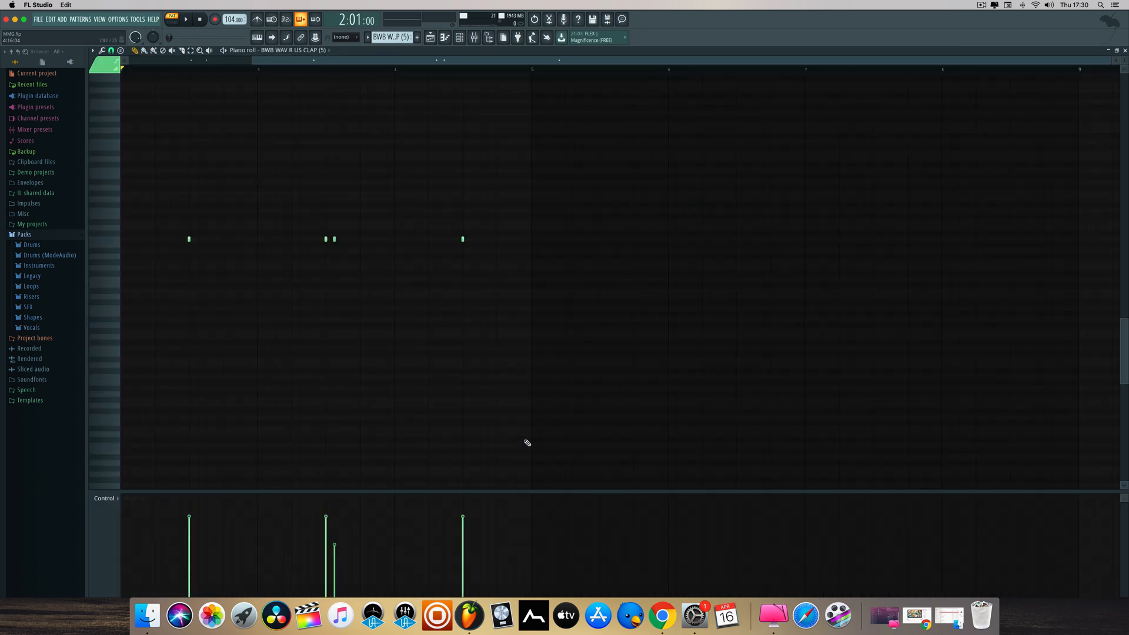
drag(361, 66, 252, 63)
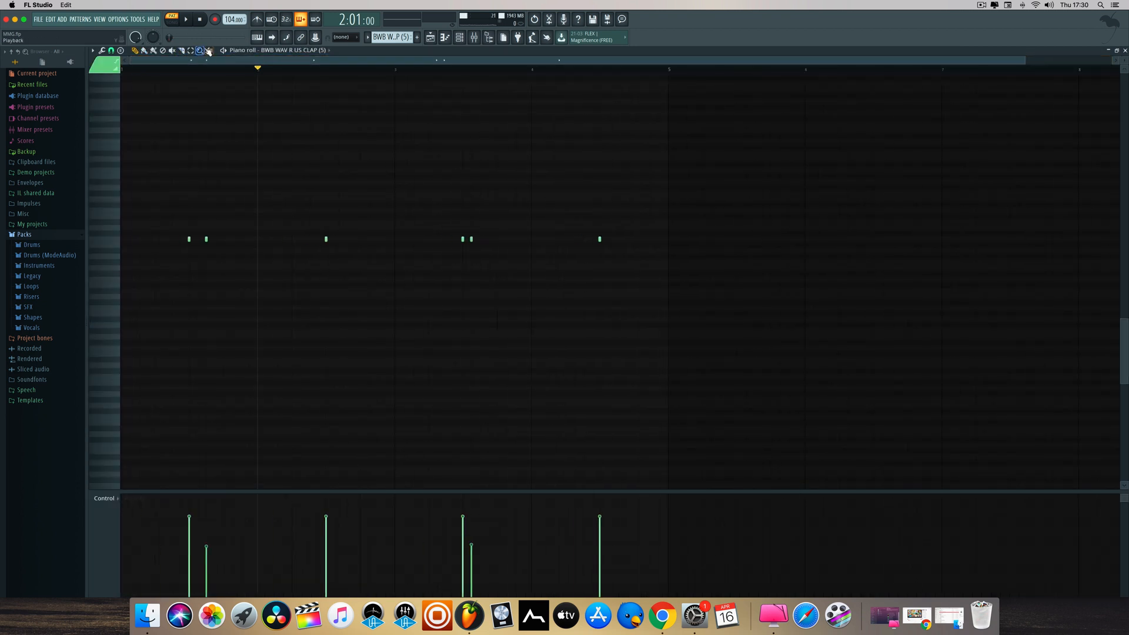
click(182, 68)
key(space)
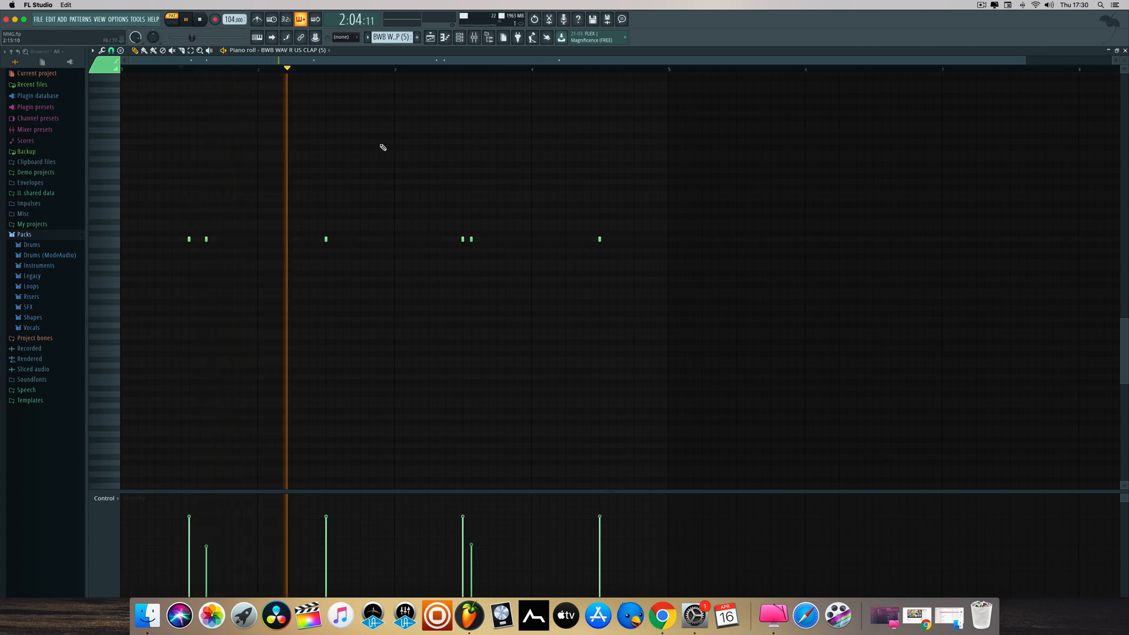
key(space)
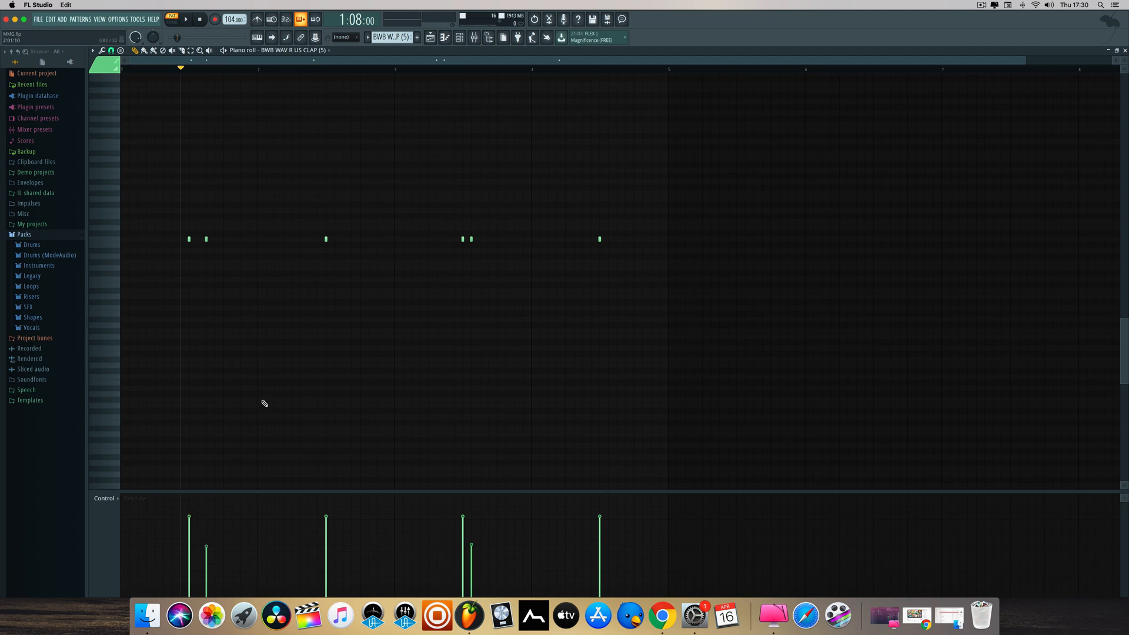
key(space)
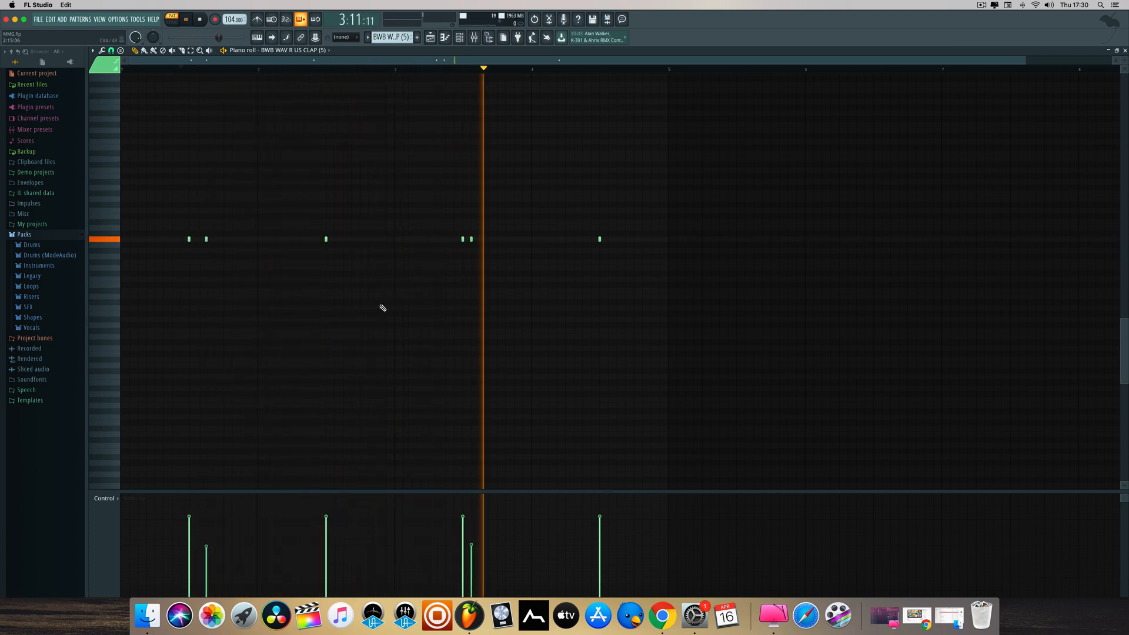
key(space)
Open the BWB WAV R US VOX (15)-24b clip from the playlist and play its pattern from just before the first note.
click(431, 37)
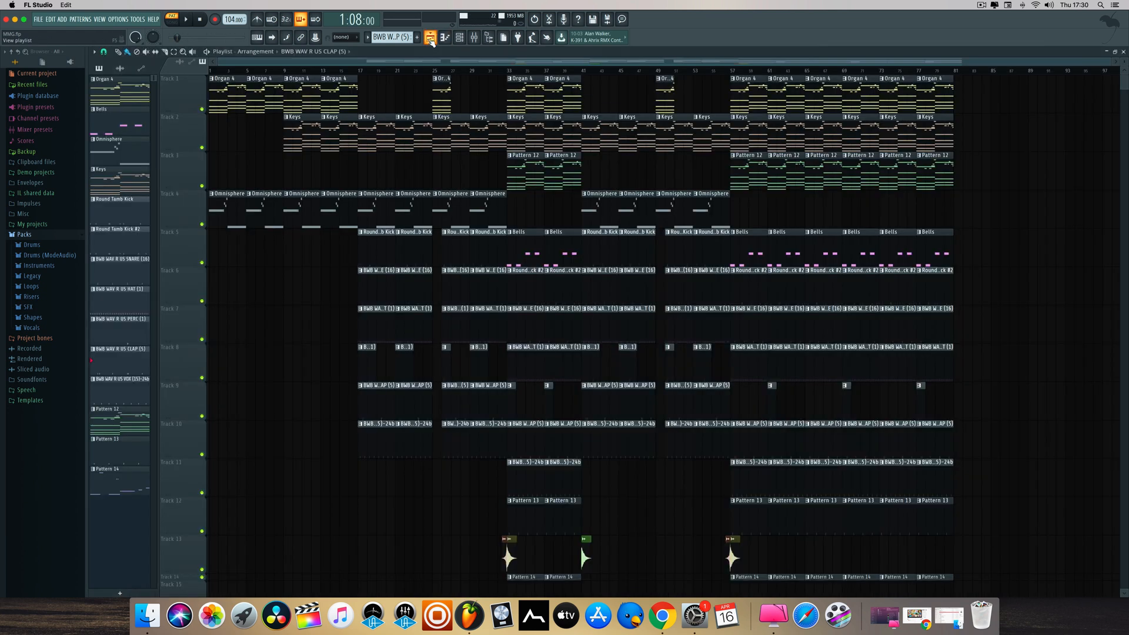
scroll(514, 421, down, 3)
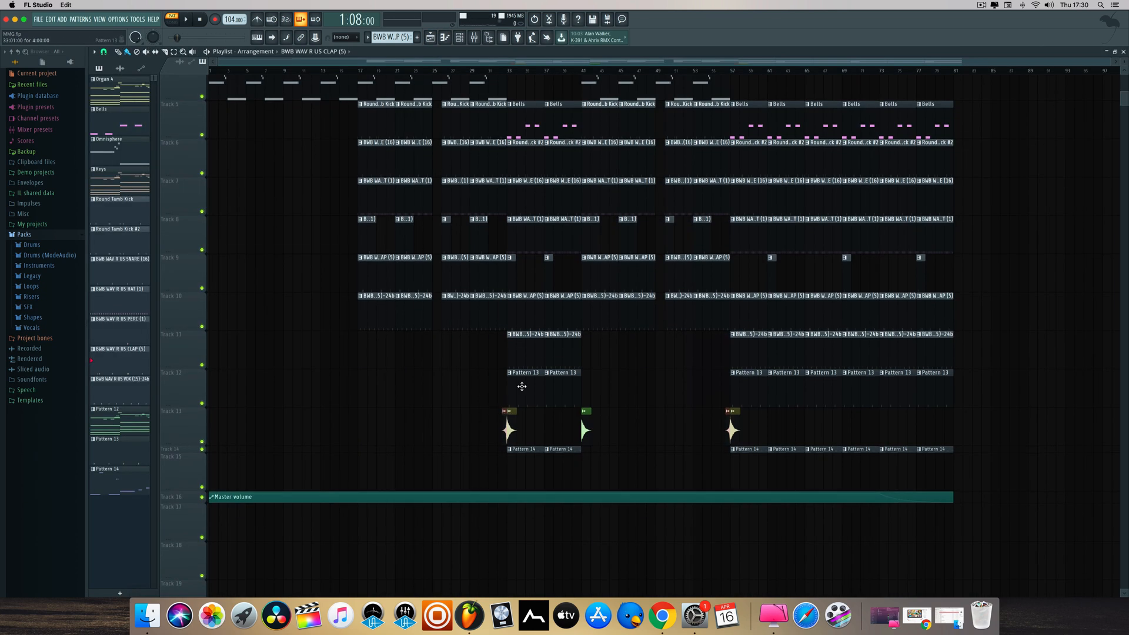
double_click(531, 343)
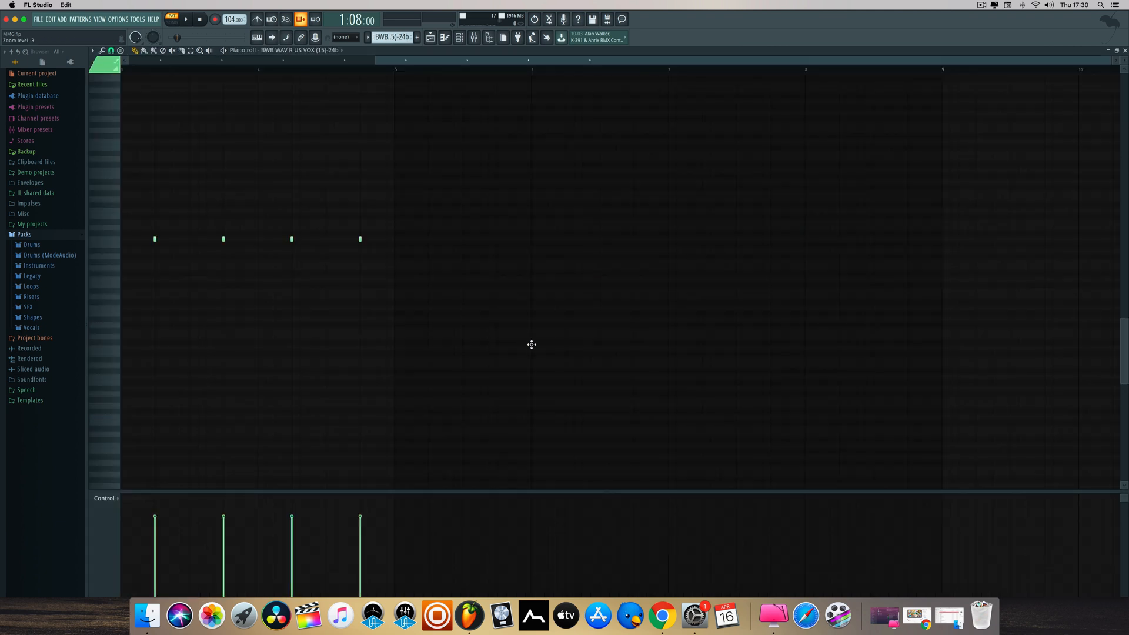
mouse_move(438, 63)
mouse_down()
mouse_move(182, 65)
mouse_move(226, 65)
mouse_up()
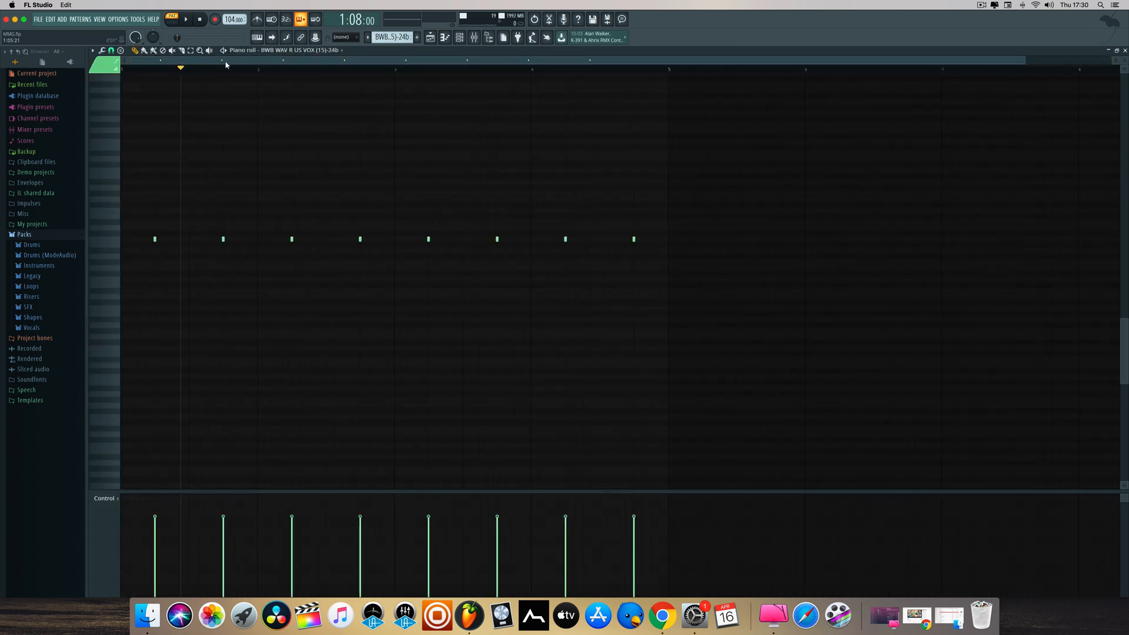
click(147, 68)
key(space)
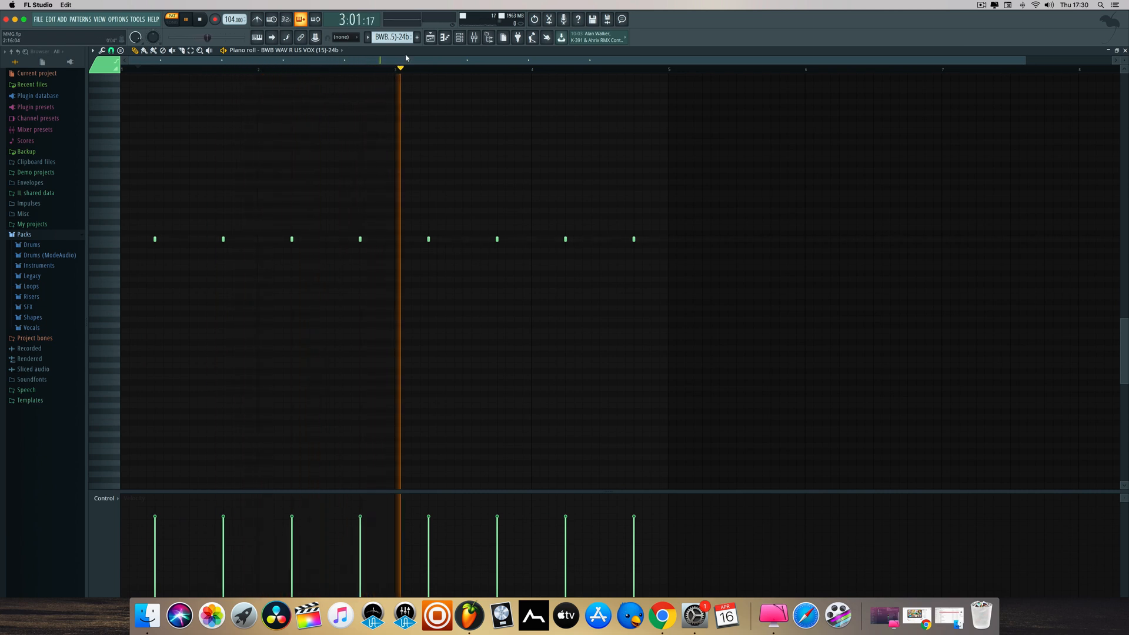
key(space)
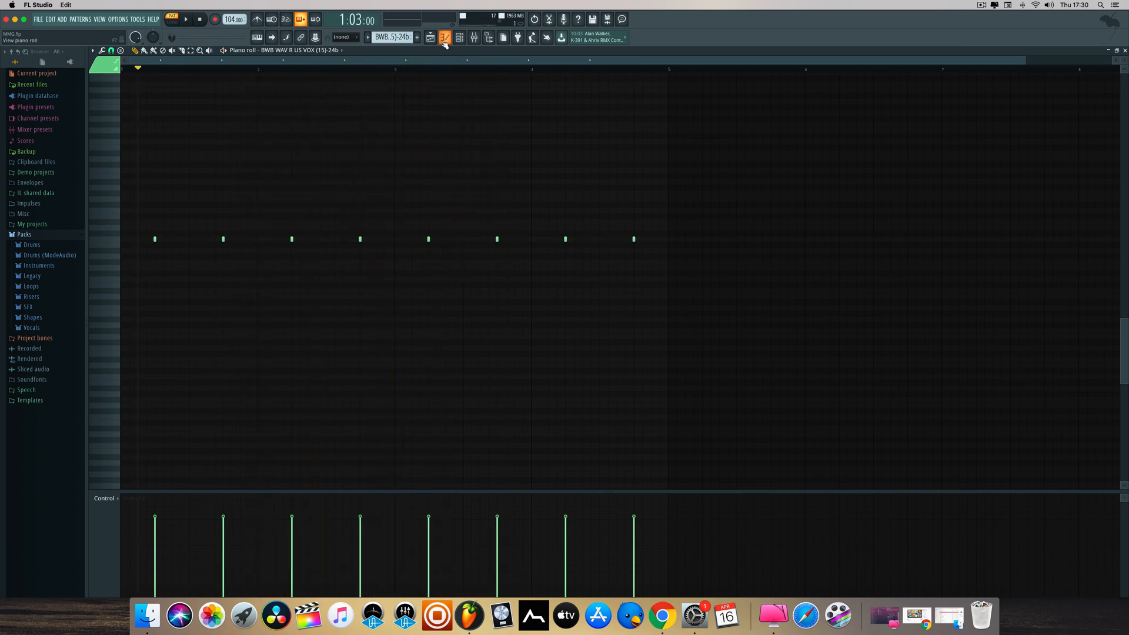
Open the Pattern 13 clip to show the BWB WAV R US OPEN HAT (5) notes and play back the pattern.
click(430, 37)
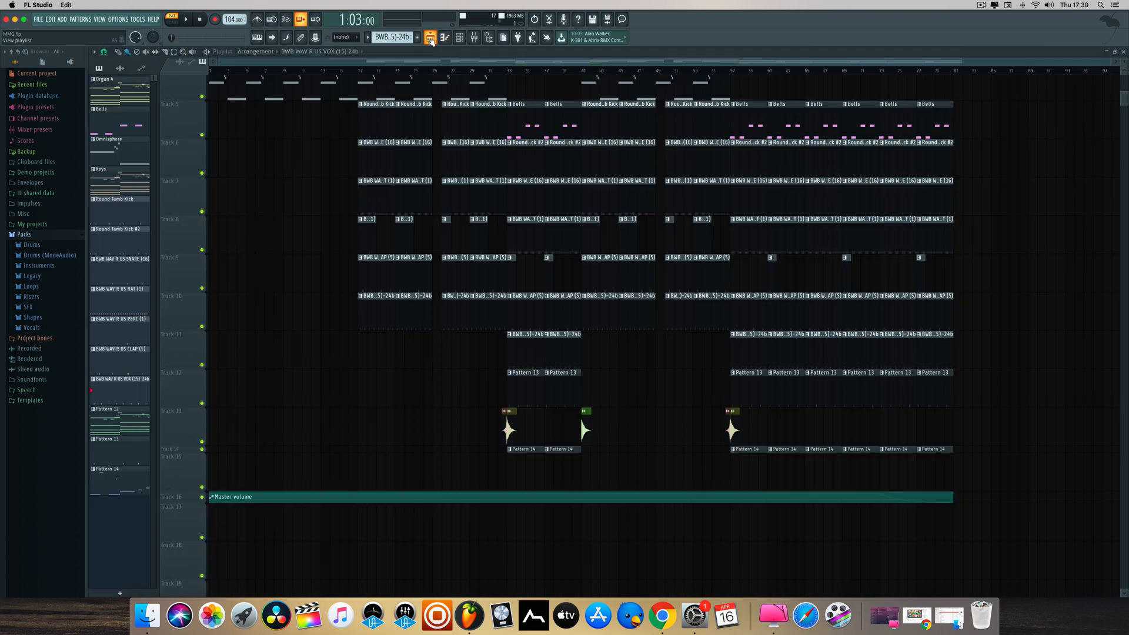
double_click(523, 382)
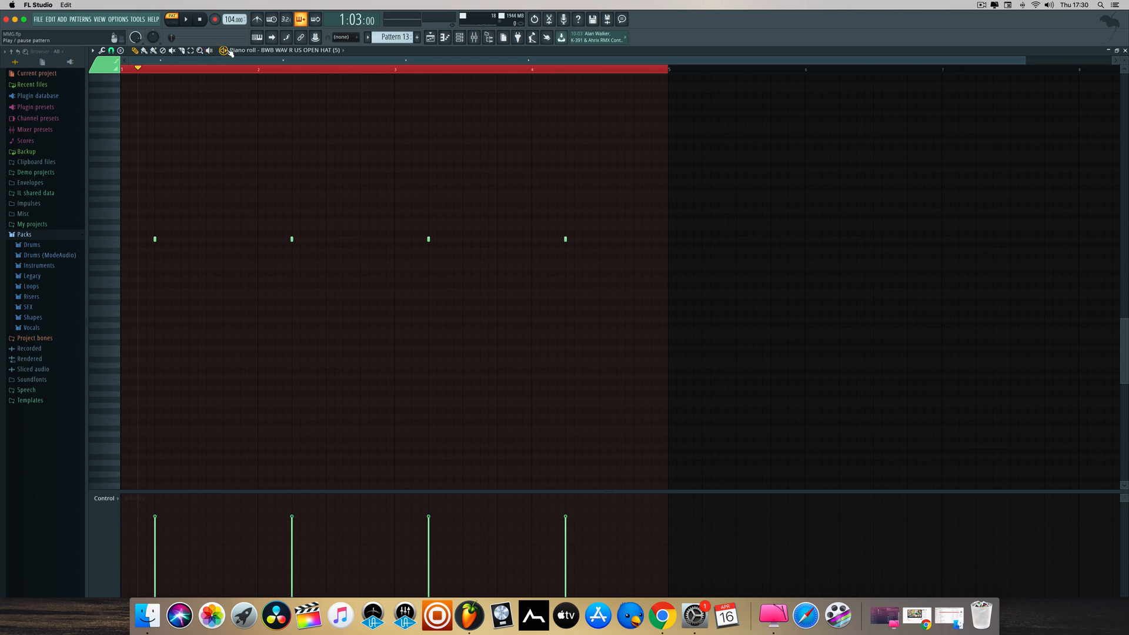
key(space)
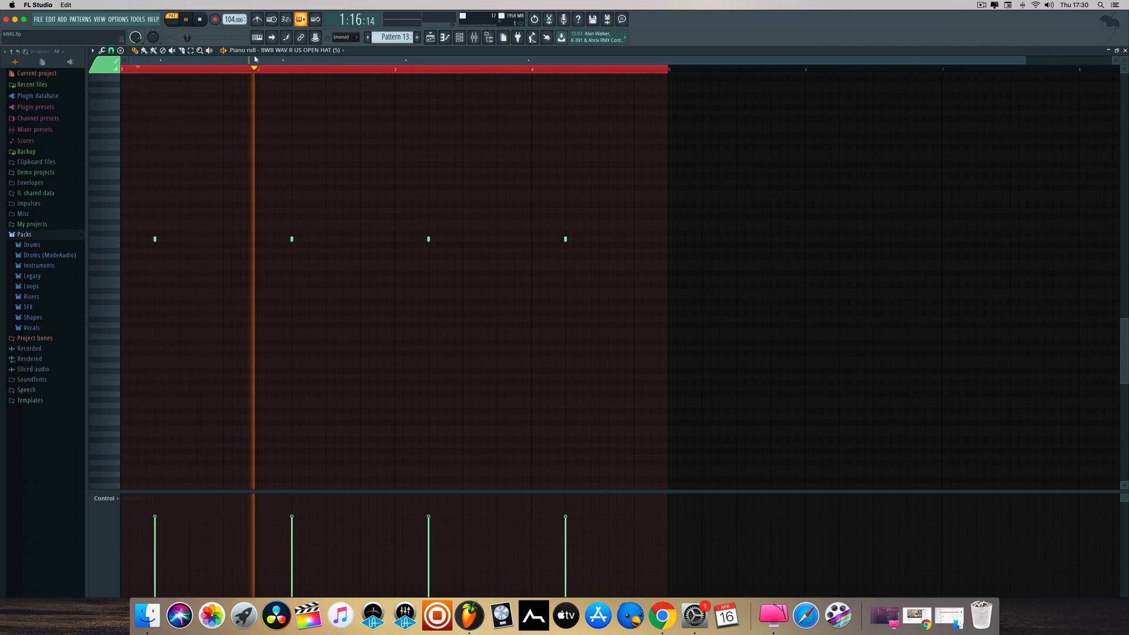
key(space)
Return to the playlist, solo Track 13 with the audio effect clips, and place the playhead shortly before its first clip.
click(433, 41)
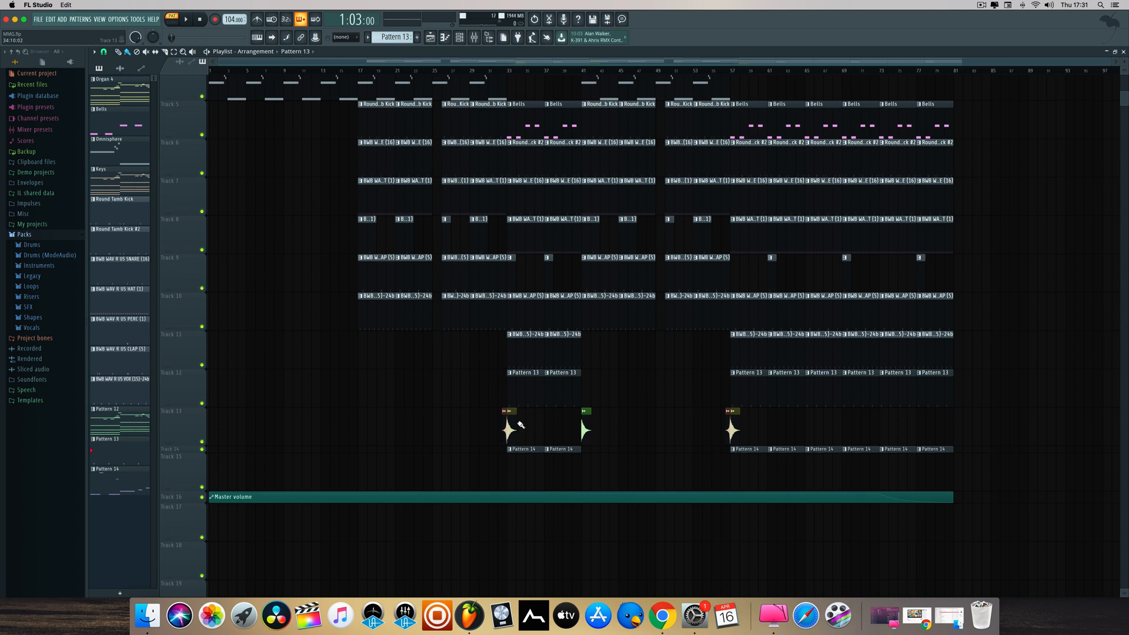
right_click(202, 444)
click(477, 71)
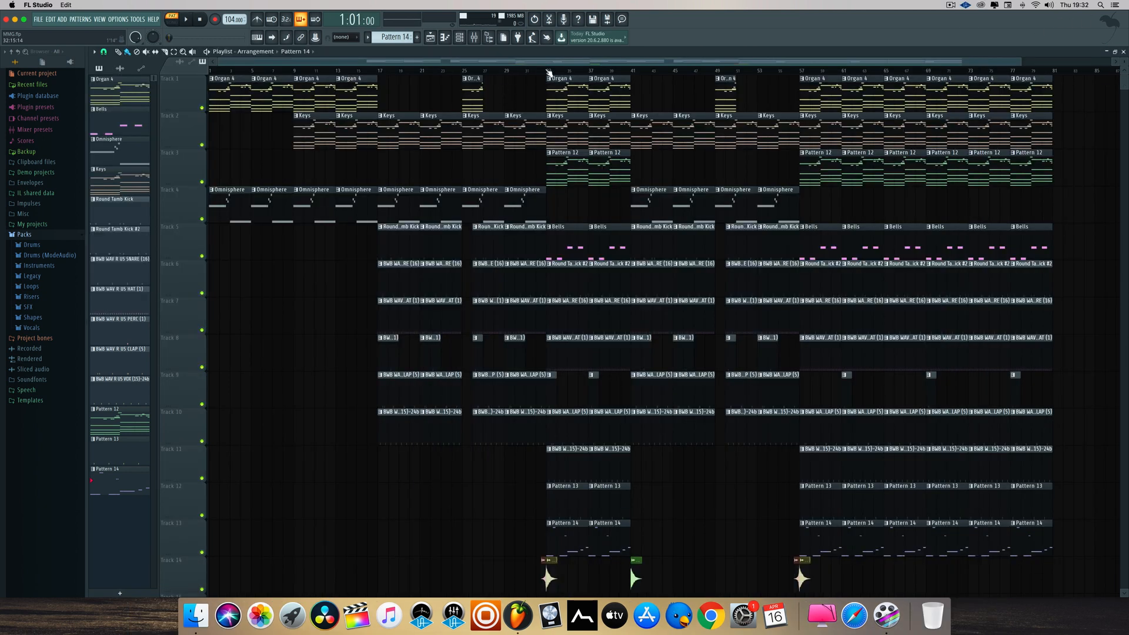
Play the song arrangement from the section where the Pattern 12, Pattern 13 and Pattern 14 clips first enter.
click(545, 71)
key(space)
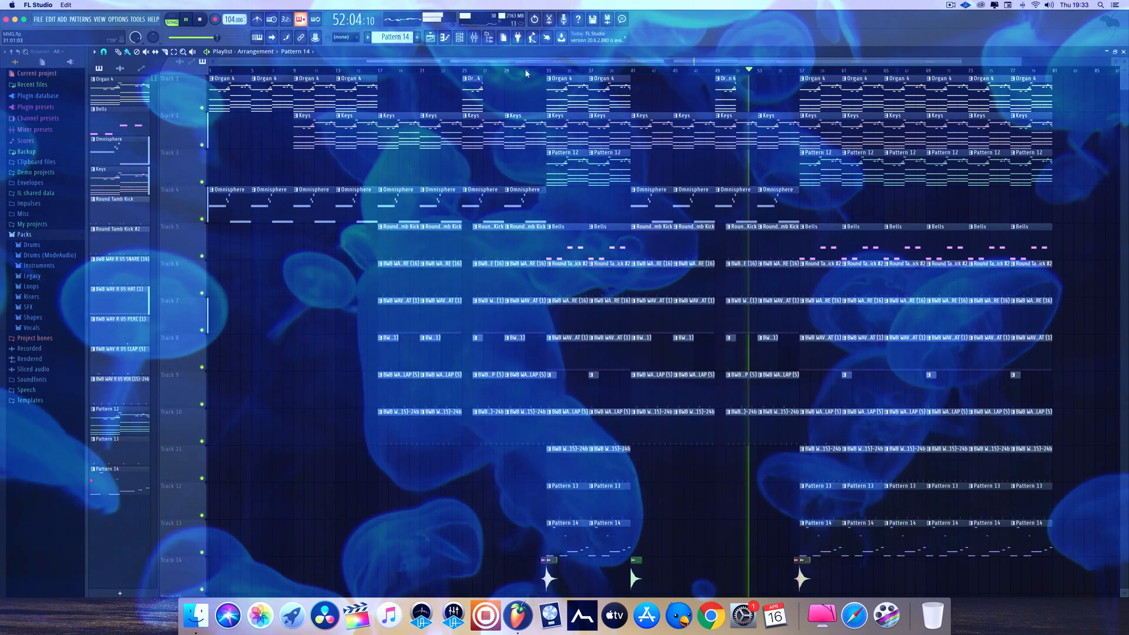
key(space)
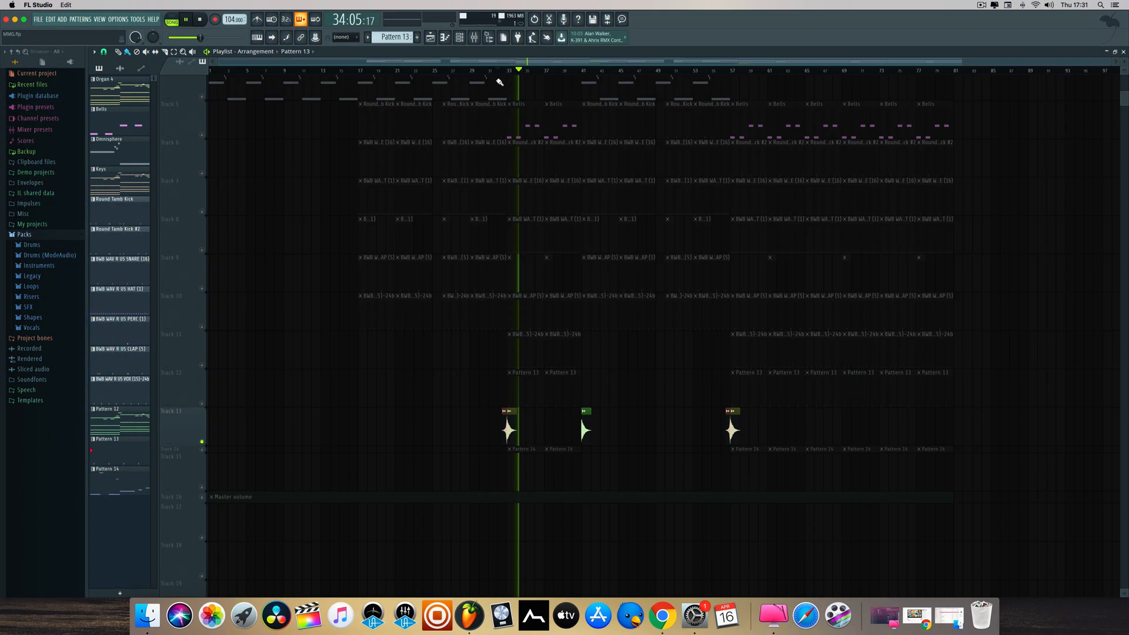
Unsolo Track 13 so that all playlist tracks are active.
right_click(198, 406)
click(195, 440)
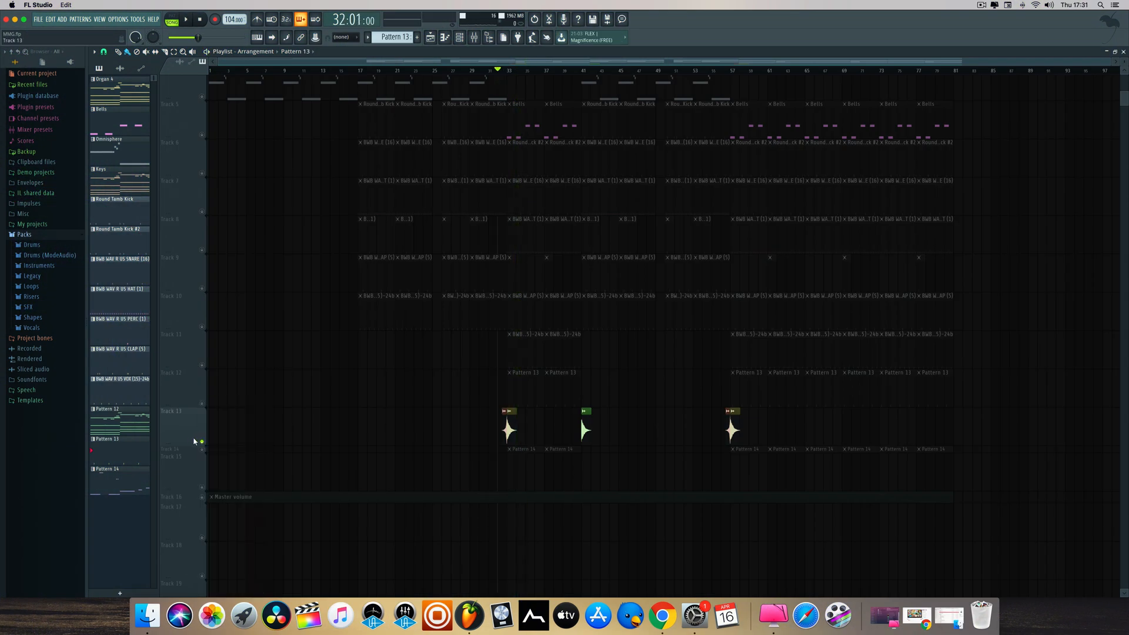
right_click(202, 442)
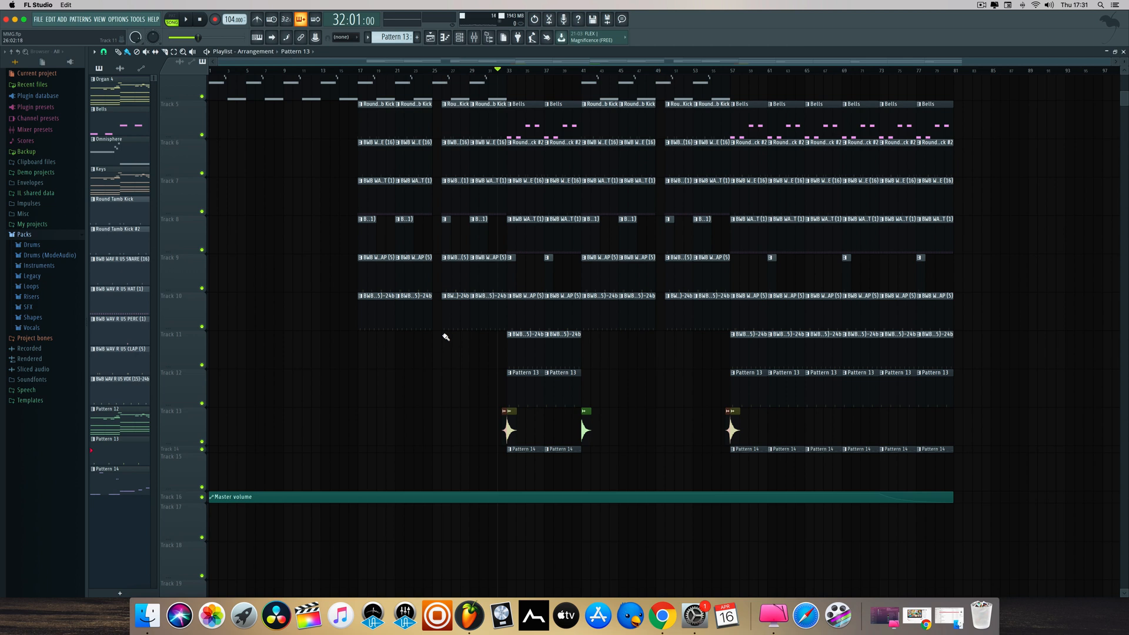
scroll(446, 337, up, 3)
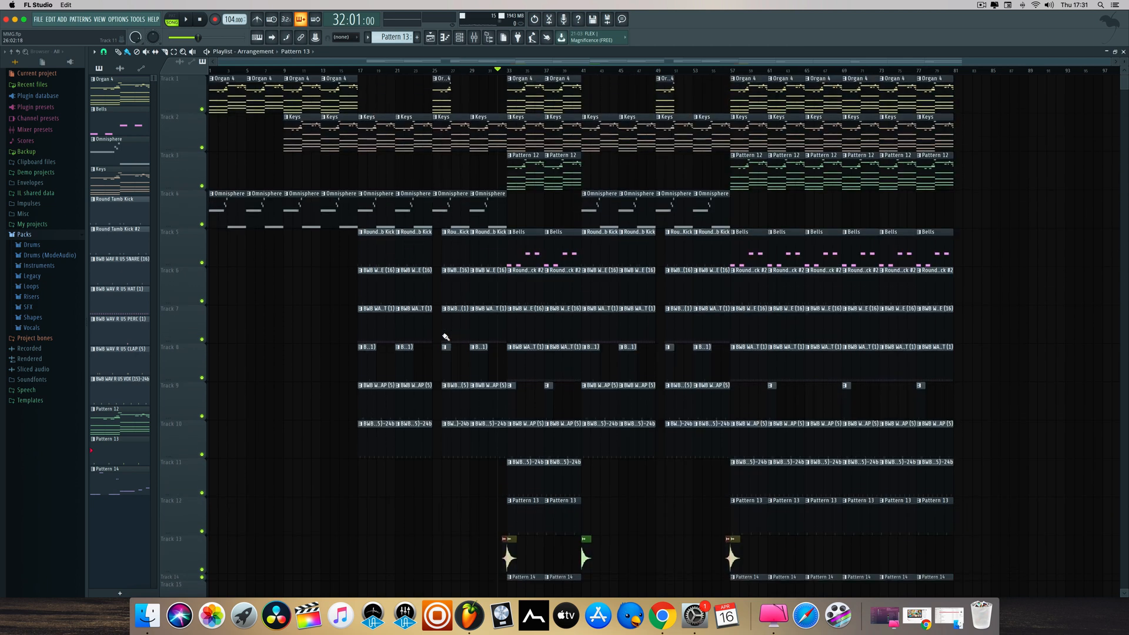